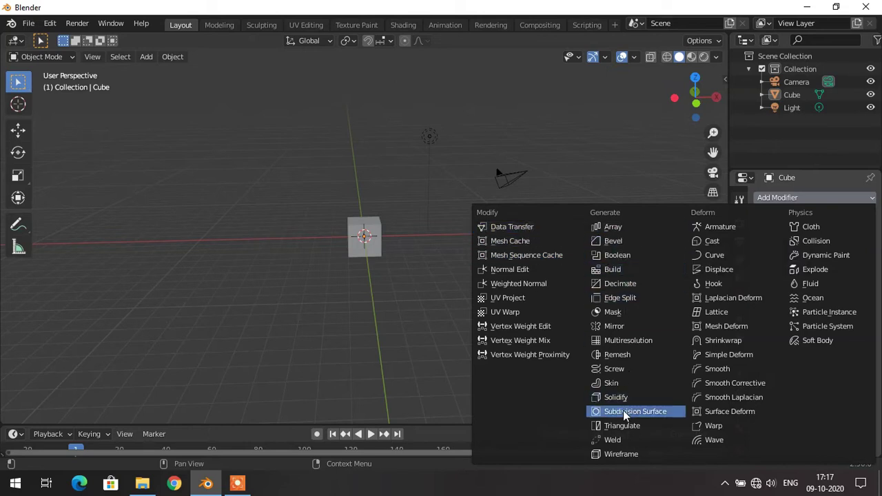
{"action": "left_click", "coordinate": [441, 257]}
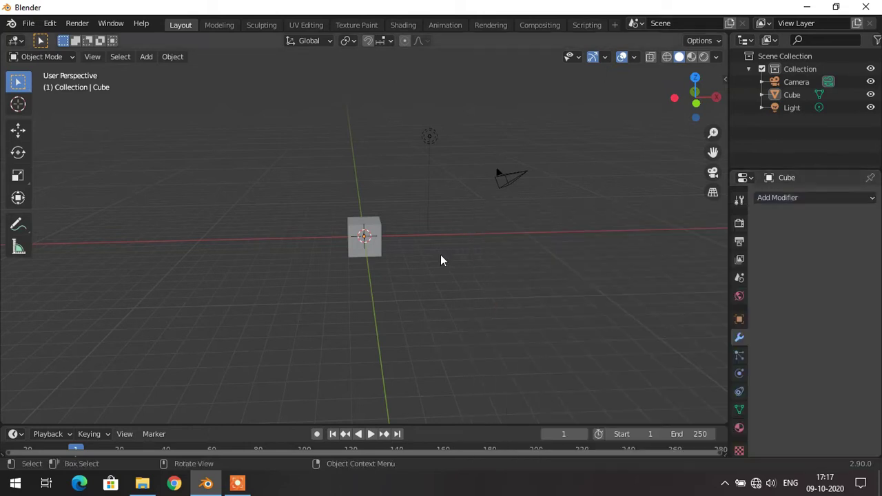
{"action": "left_click", "coordinate": [797, 195]}
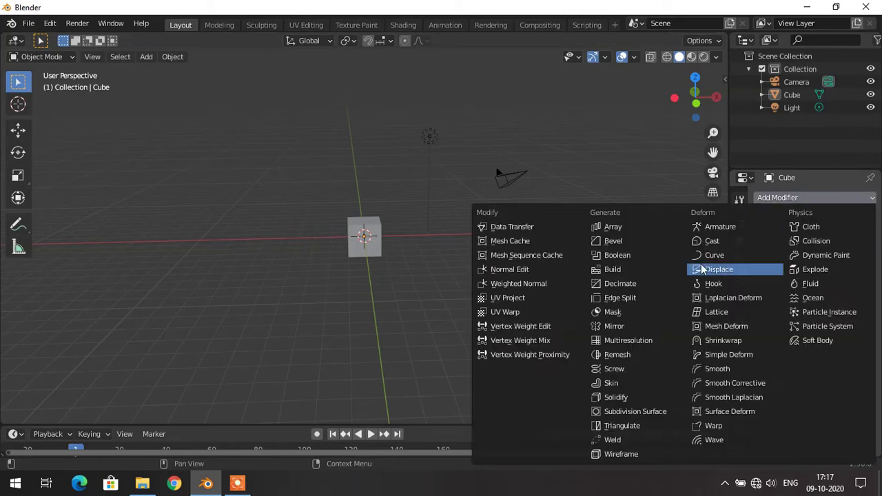
{"action": "key", "text": "Escape"}
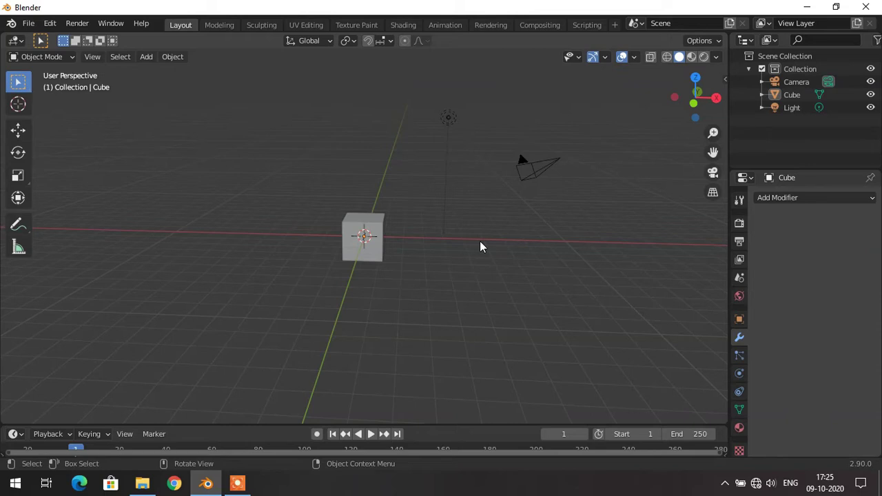
- Add an Array modifier to the default cube
{"action": "left_click", "coordinate": [351, 237]}
{"action": "left_click", "coordinate": [820, 200]}
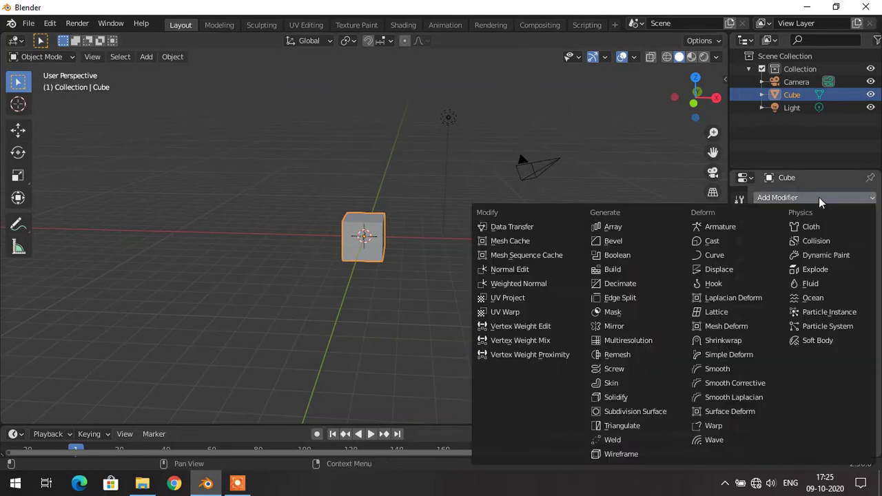
{"action": "left_click", "coordinate": [613, 228]}
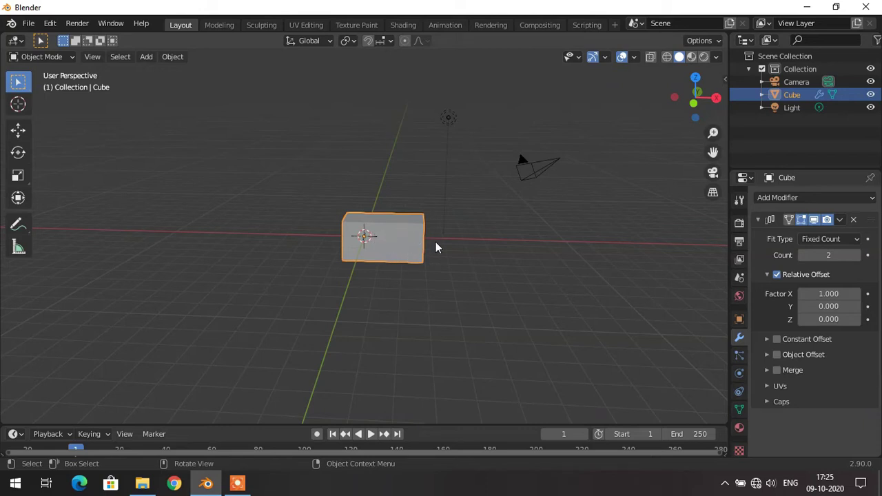
- Set the array's relative offset factors to X 4.1, Y 1.6, Z 1.1 and its count to 6
{"action": "double_click", "coordinate": [828, 293]}
{"action": "type", "text": "2"}
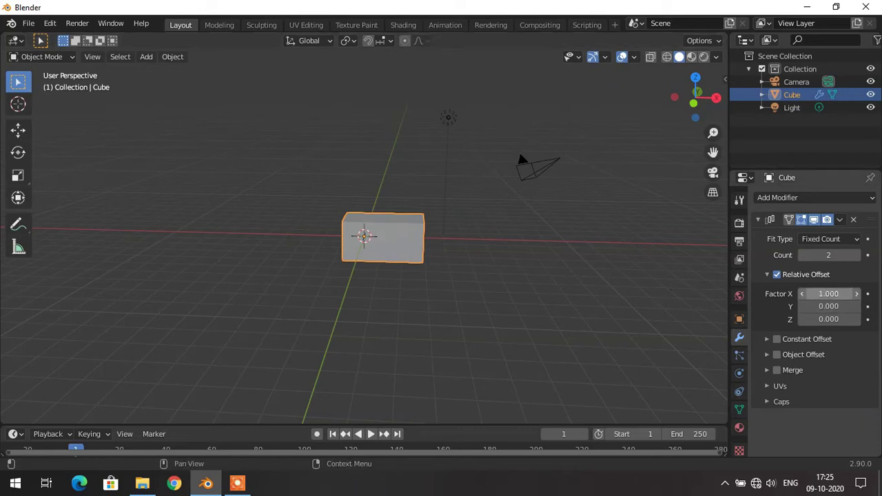
{"action": "key", "text": "Return"}
{"action": "left_click_drag", "start_coordinate": [828, 294], "coordinate": [850, 319]}
{"action": "left_click_drag", "start_coordinate": [828, 255], "coordinate": [861, 255]}
{"action": "scroll", "coordinate": [660, 239], "scroll_direction": "down", "scroll_amount": 4}
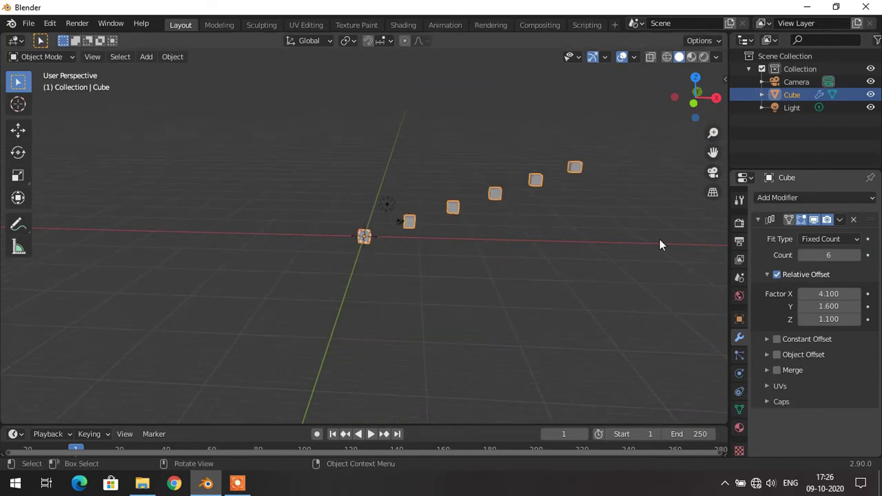
- Raise the array's count to 8
{"action": "left_click", "coordinate": [858, 257]}
{"action": "left_click", "coordinate": [858, 258]}
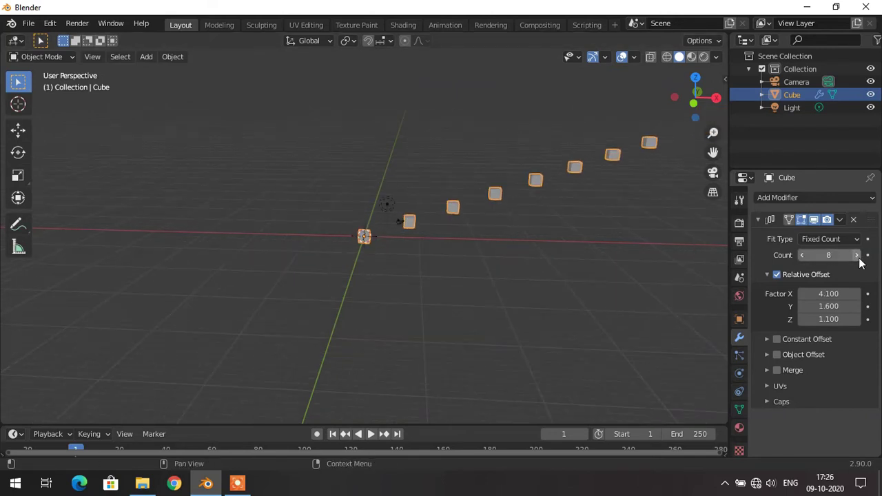
{"action": "middle_click_drag", "start_coordinate": [538, 283], "coordinate": [609, 295]}
- Set the array's count to 6 and adjust its relative offset factor along X
{"action": "left_click", "coordinate": [803, 255]}
{"action": "left_click", "coordinate": [803, 255]}
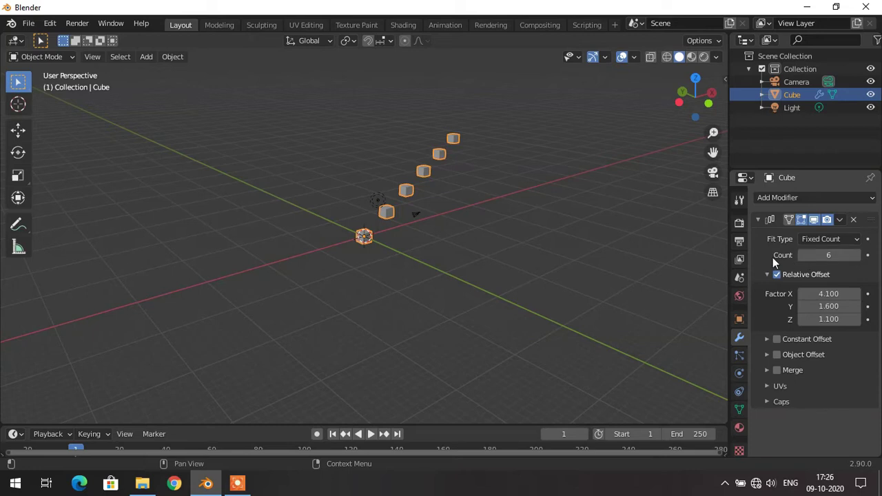
{"action": "mouse_move", "coordinate": [828, 293]}
{"action": "left_mouse_down"}
{"action": "mouse_move", "coordinate": [863, 294]}
{"action": "mouse_move", "coordinate": [806, 293]}
{"action": "mouse_move", "coordinate": [837, 293]}
{"action": "mouse_move", "coordinate": [827, 296]}
{"action": "left_mouse_up"}
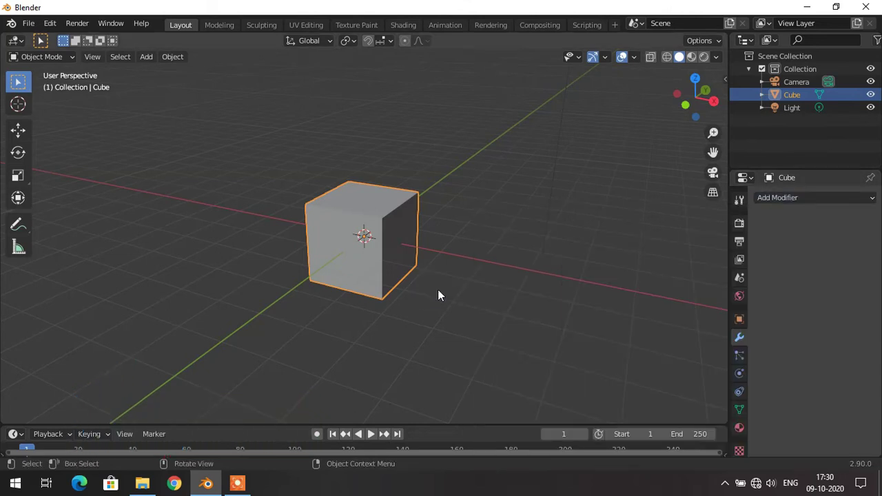
- Scale the plain cube up slightly and add a Bevel modifier to it
{"action": "key", "text": "s"}
{"action": "left_click", "coordinate": [438, 289]}
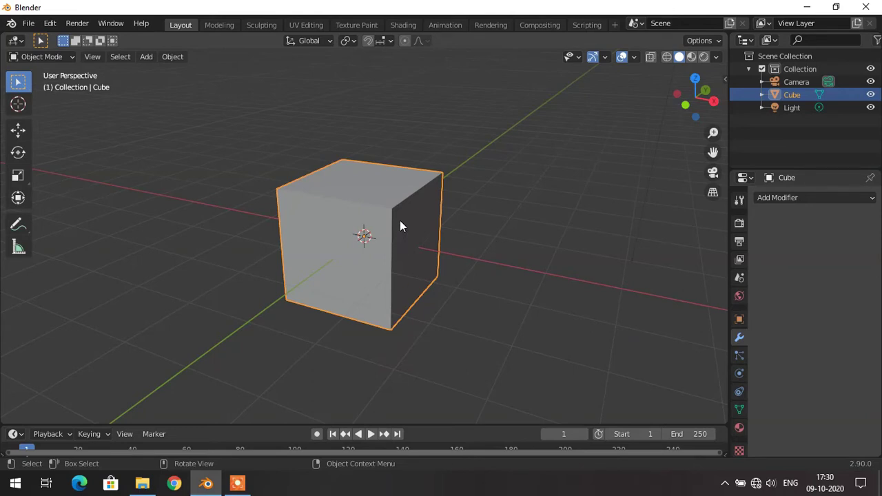
{"action": "left_click", "coordinate": [796, 198]}
{"action": "left_click", "coordinate": [642, 244]}
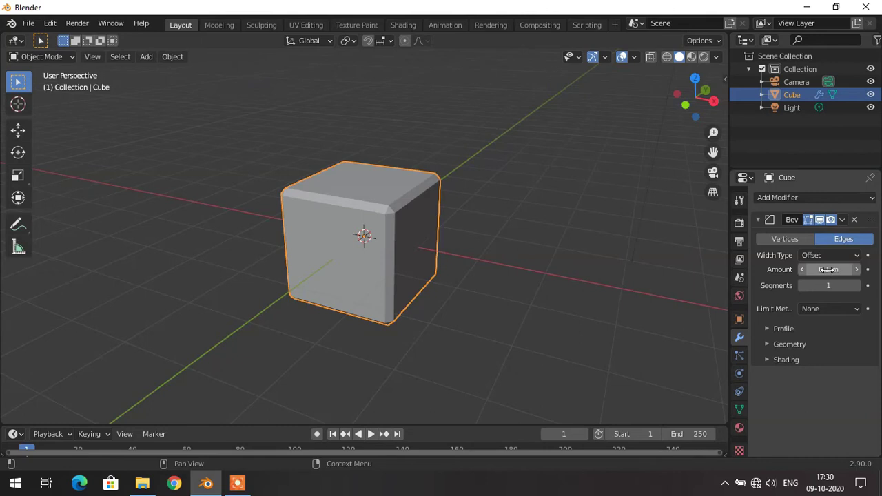
- Set the bevel amount to 0.21 m with 14 segments, and try further values for both
{"action": "mouse_move", "coordinate": [828, 270]}
{"action": "left_mouse_down"}
{"action": "mouse_move", "coordinate": [848, 270]}
{"action": "mouse_move", "coordinate": [826, 285]}
{"action": "mouse_move", "coordinate": [835, 285]}
{"action": "left_mouse_up"}
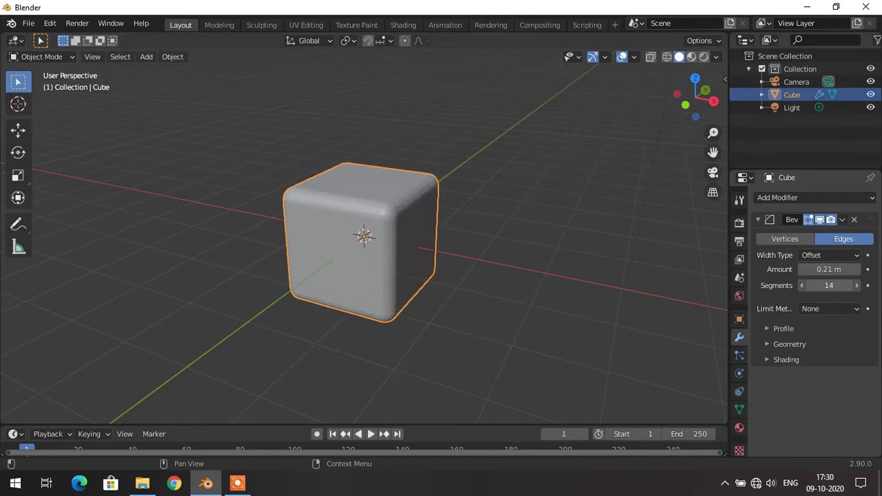
{"action": "left_click_drag", "start_coordinate": [823, 270], "coordinate": [838, 286]}
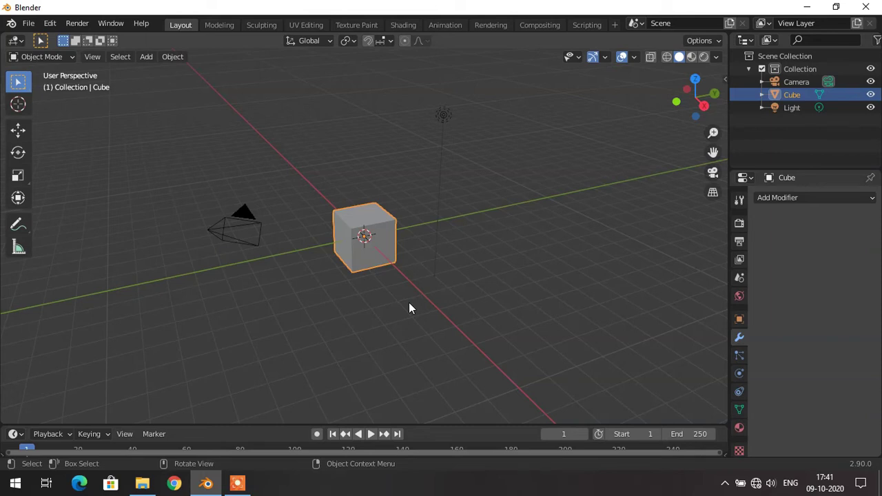
- Add a second cube and move it up and sideways so it partly overlaps the original cube
{"action": "key", "text": "shift+a"}
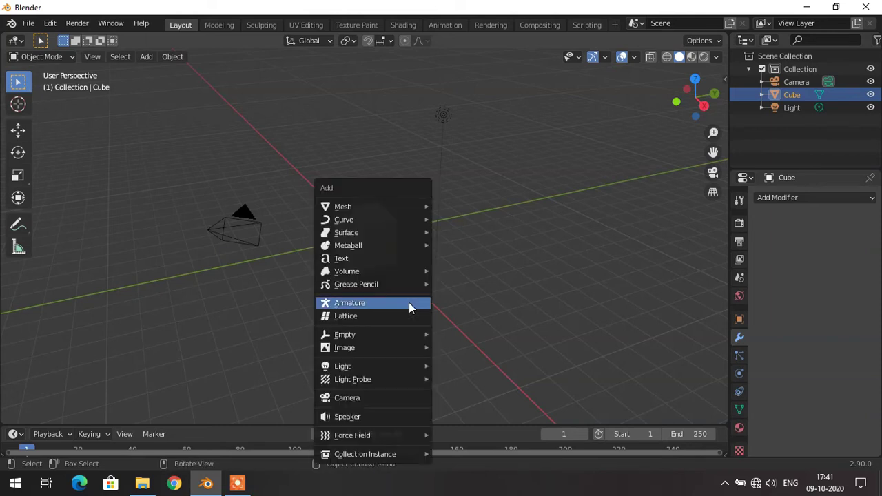
{"action": "mouse_move", "coordinate": [423, 205]}
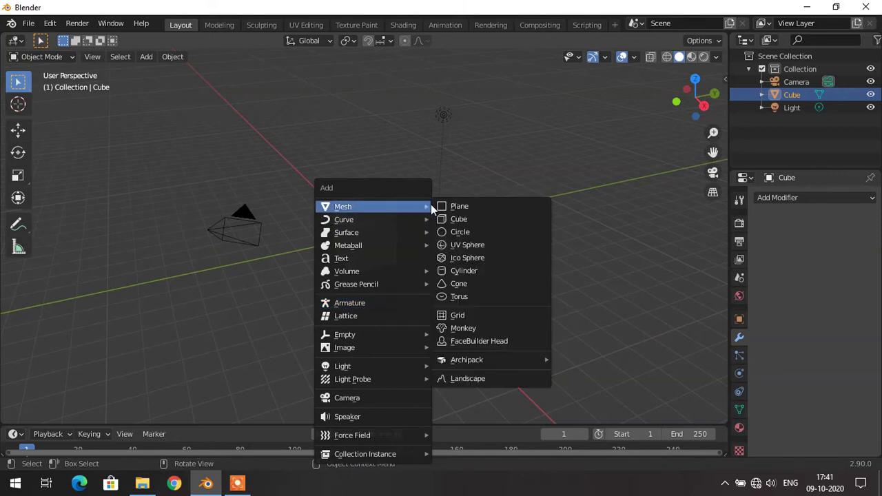
{"action": "left_click", "coordinate": [460, 219]}
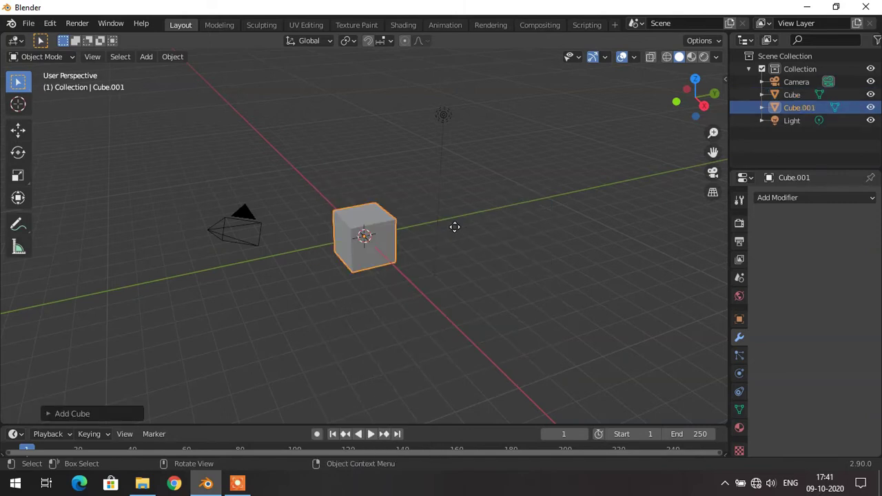
{"action": "key", "text": "g"}
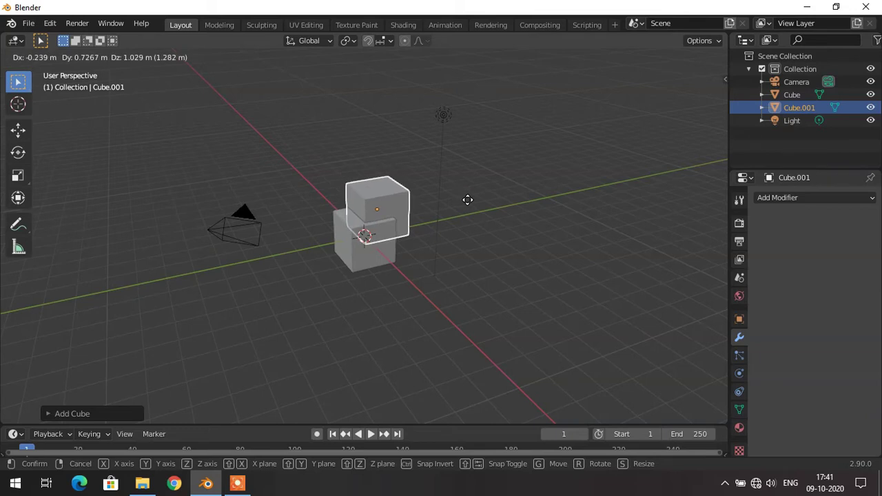
{"action": "left_click", "coordinate": [510, 228]}
- Add a Boolean modifier to the original cube at the world origin
{"action": "middle_click_drag", "start_coordinate": [529, 255], "coordinate": [484, 249]}
{"action": "scroll", "coordinate": [398, 252], "scroll_direction": "up", "scroll_amount": 2}
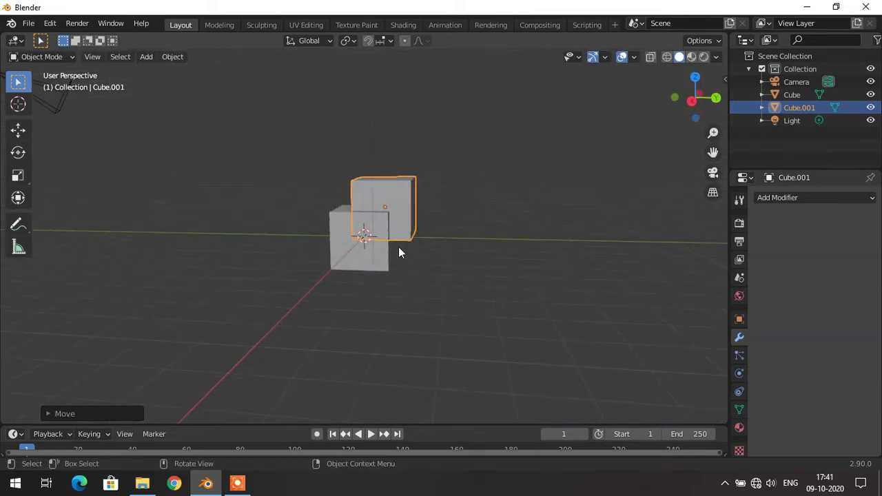
{"action": "left_click", "coordinate": [347, 251]}
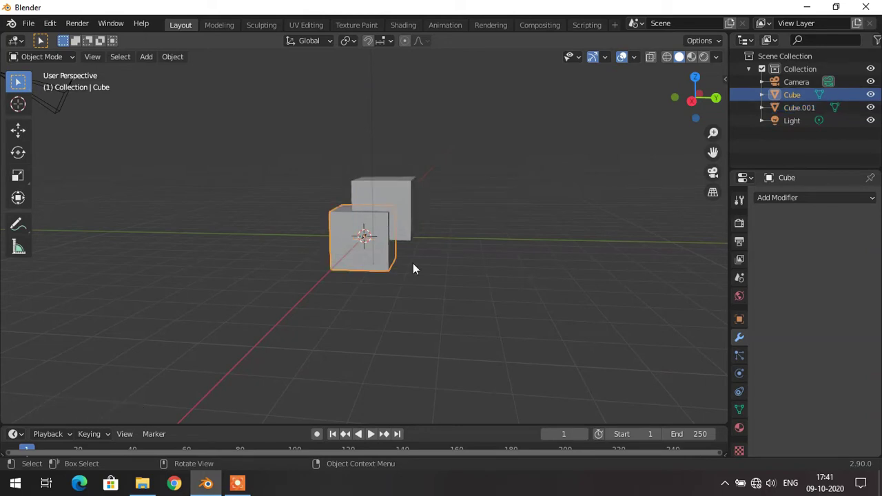
{"action": "left_click", "coordinate": [797, 199]}
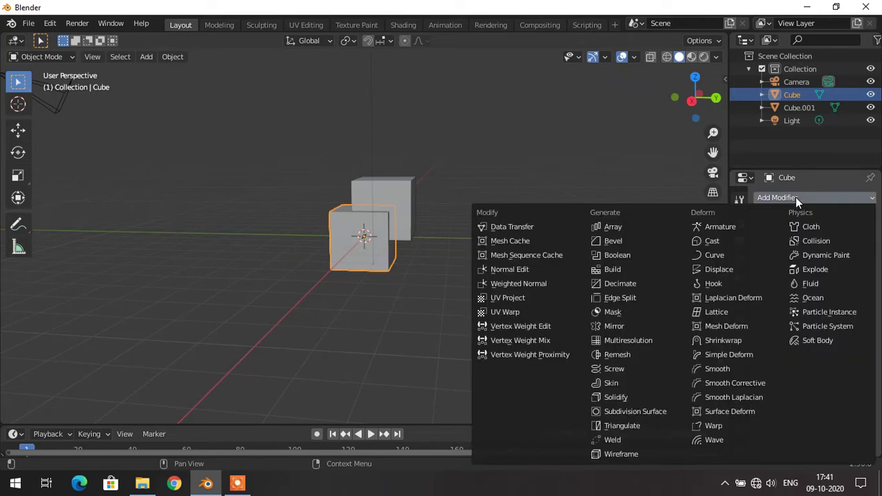
{"action": "left_click", "coordinate": [624, 255]}
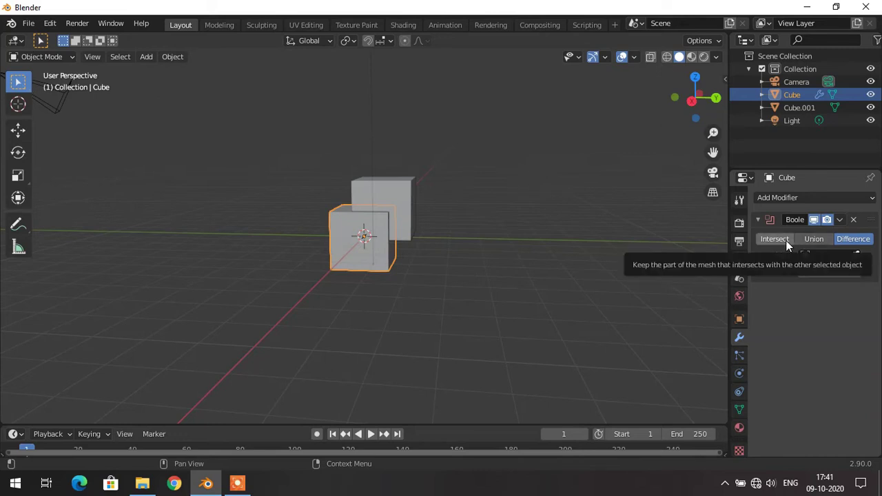
- Pick the overlapping second cube as the target object of the Difference Boolean
{"action": "middle_click_drag", "start_coordinate": [689, 265], "coordinate": [636, 284]}
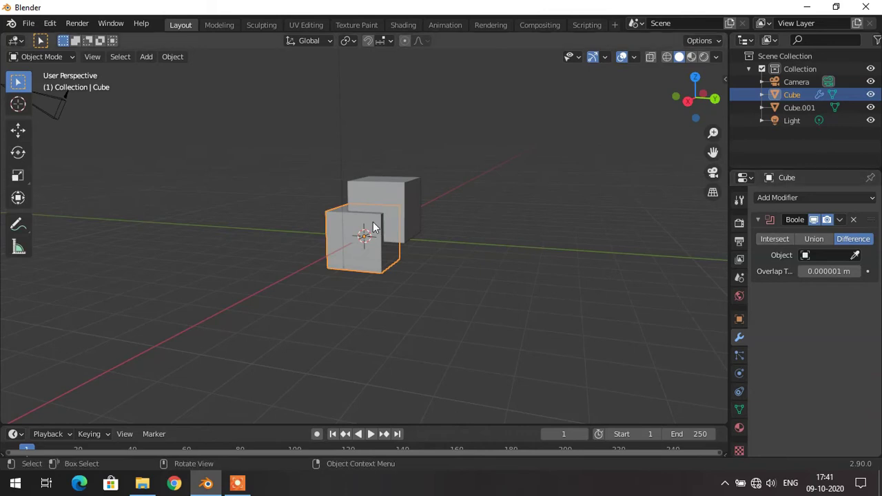
{"action": "scroll", "coordinate": [378, 201], "scroll_direction": "up", "scroll_amount": 3}
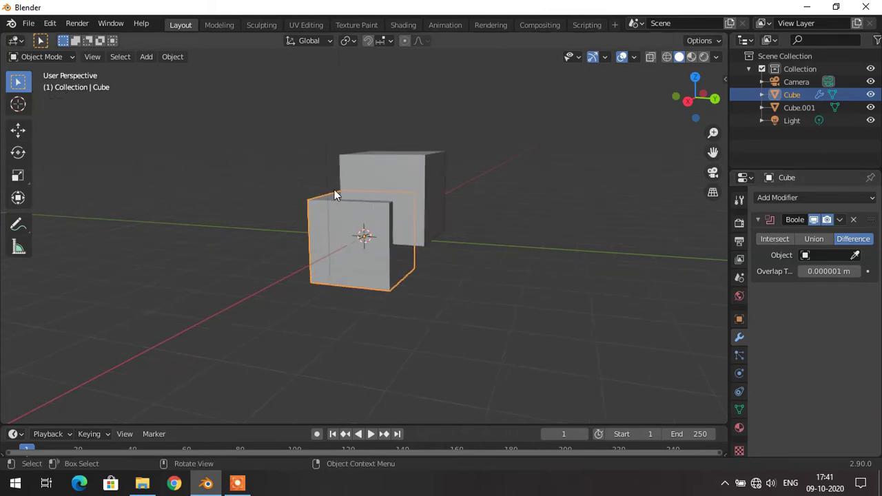
{"action": "scroll", "coordinate": [413, 196], "scroll_direction": "down", "scroll_amount": 1}
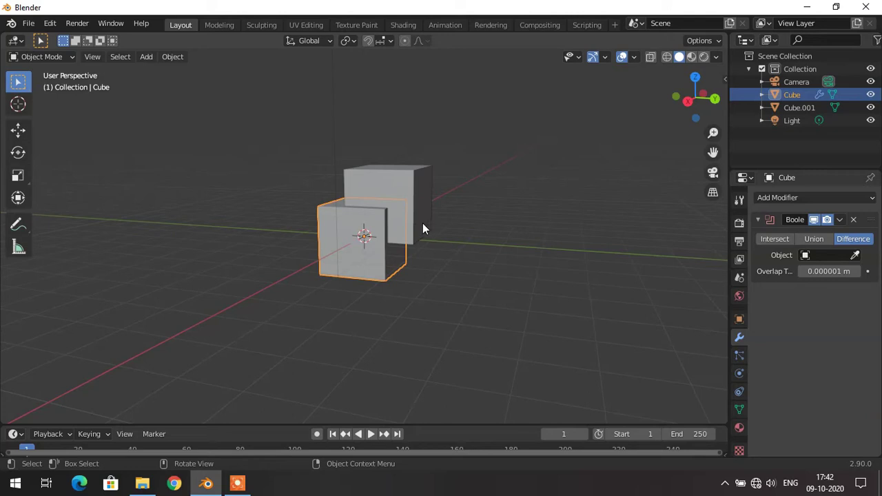
{"action": "middle_click_drag", "start_coordinate": [406, 243], "coordinate": [509, 271]}
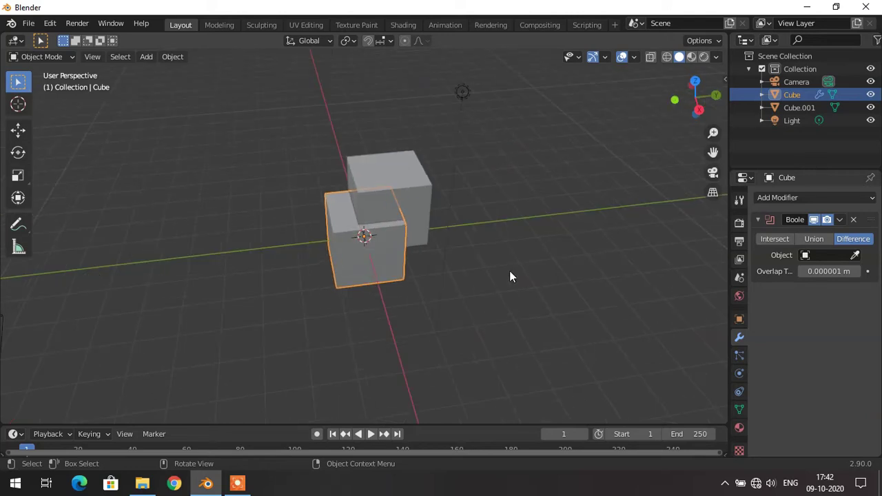
{"action": "left_click", "coordinate": [856, 256]}
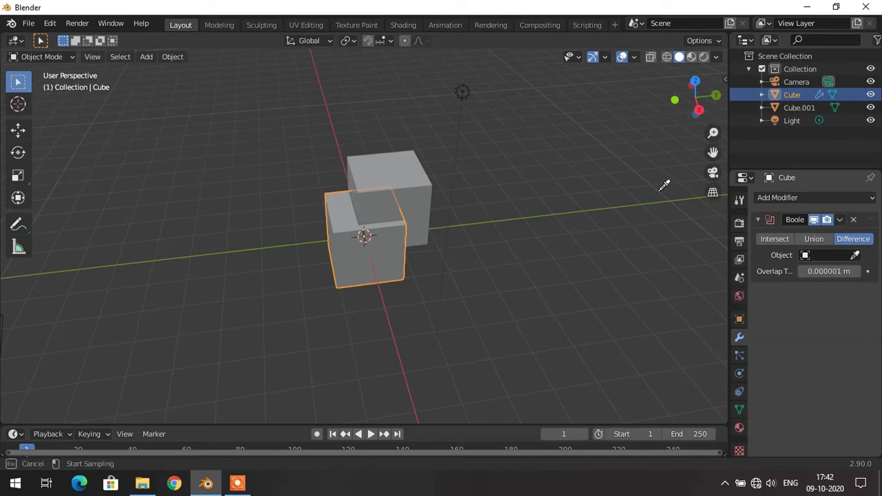
{"action": "left_click", "coordinate": [406, 169]}
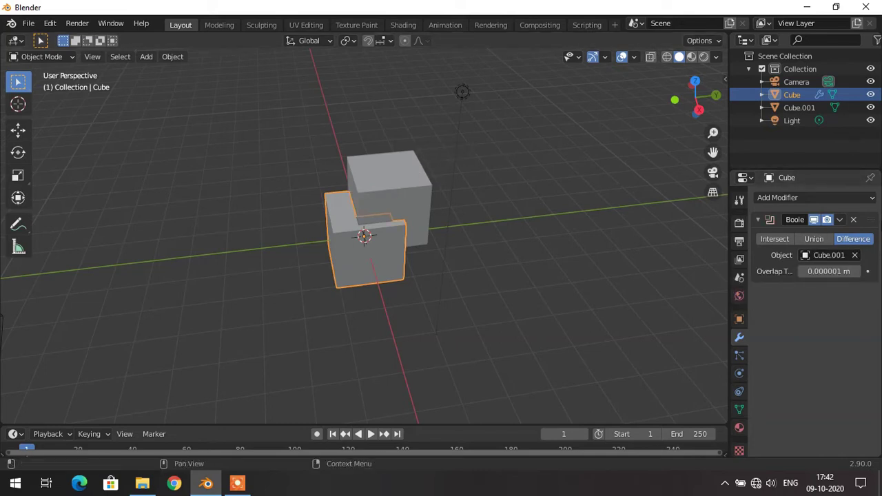
- Apply the Boolean modifier on the original cube and delete the second cube used as cutter
{"action": "left_click", "coordinate": [839, 219]}
{"action": "left_click", "coordinate": [835, 232]}
{"action": "middle_click_drag", "start_coordinate": [647, 266], "coordinate": [450, 222]}
{"action": "left_click", "coordinate": [410, 199]}
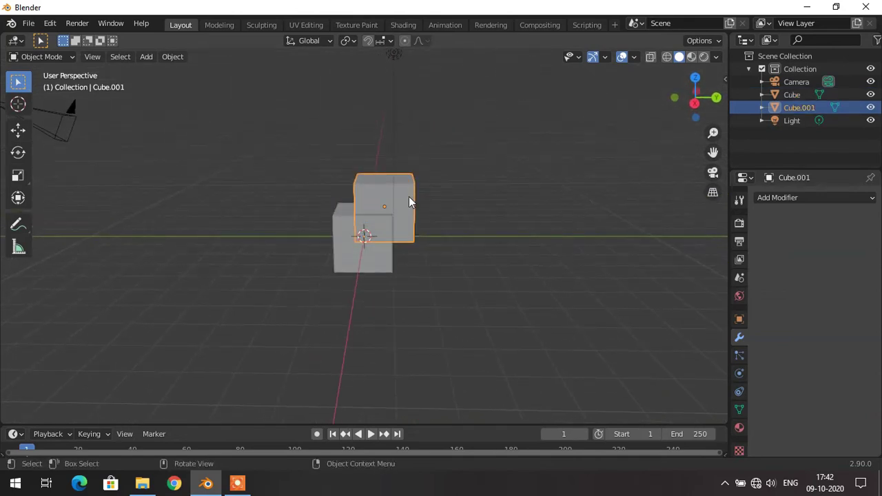
{"action": "key", "text": "Delete"}
{"action": "middle_click_drag", "start_coordinate": [582, 174], "coordinate": [376, 196]}
{"action": "key", "text": "s"}
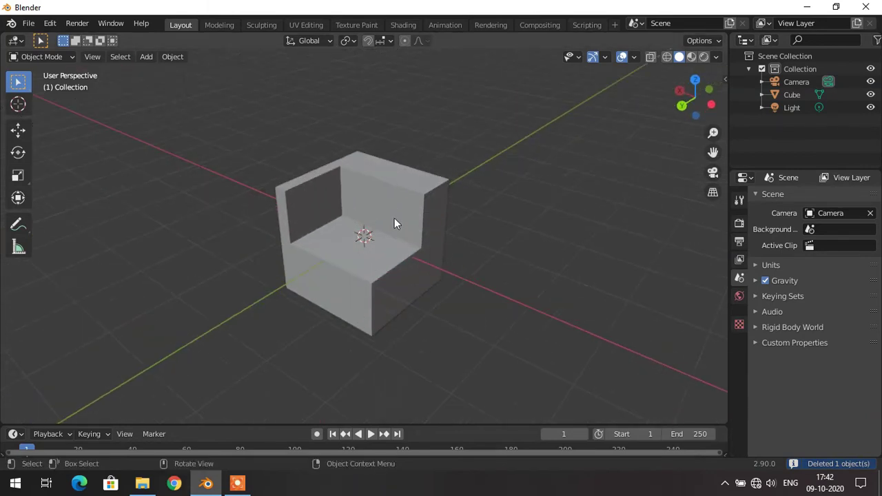
{"action": "left_click", "coordinate": [296, 229]}
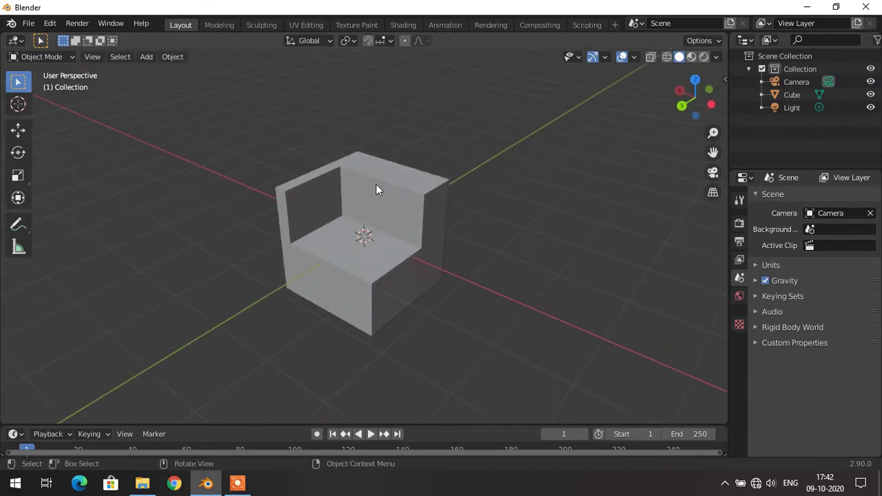
{"action": "scroll", "coordinate": [401, 228], "scroll_direction": "down", "scroll_amount": 5}
{"action": "middle_click_drag", "start_coordinate": [407, 257], "coordinate": [385, 264]}
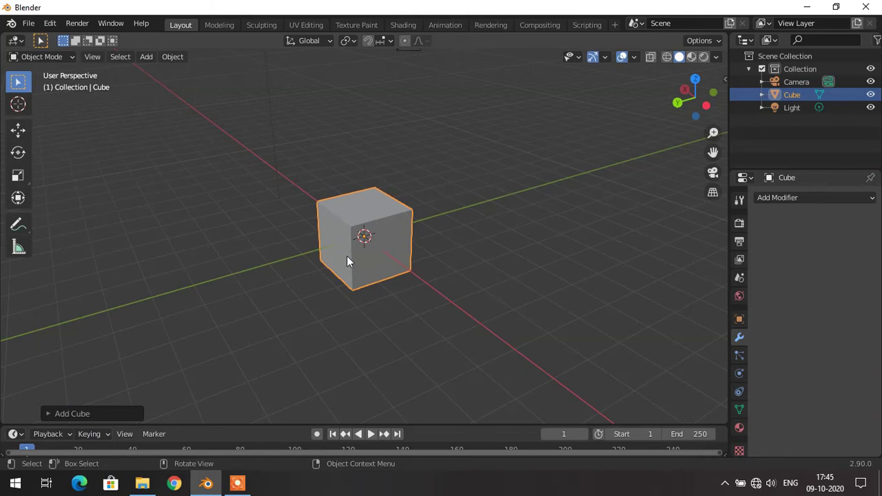
- Delete the cube and add a Monkey mesh in its place
{"action": "key", "text": "Delete"}
{"action": "key", "text": "shift+a"}
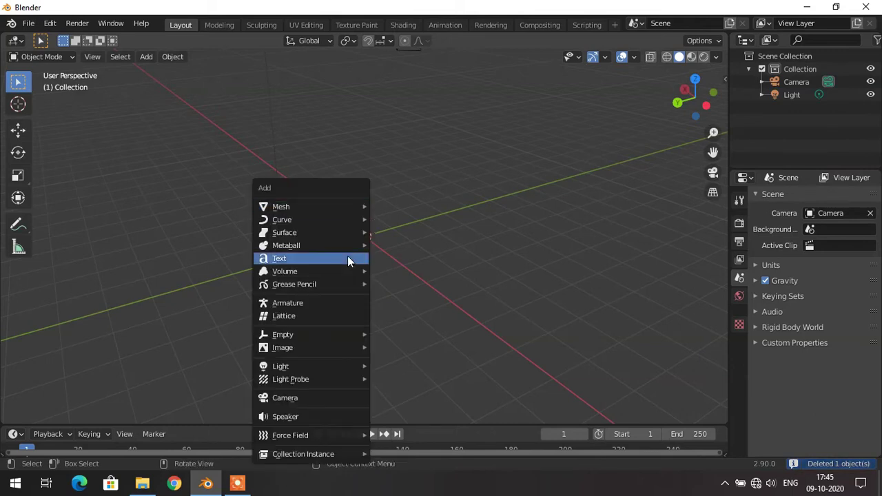
{"action": "mouse_move", "coordinate": [365, 204]}
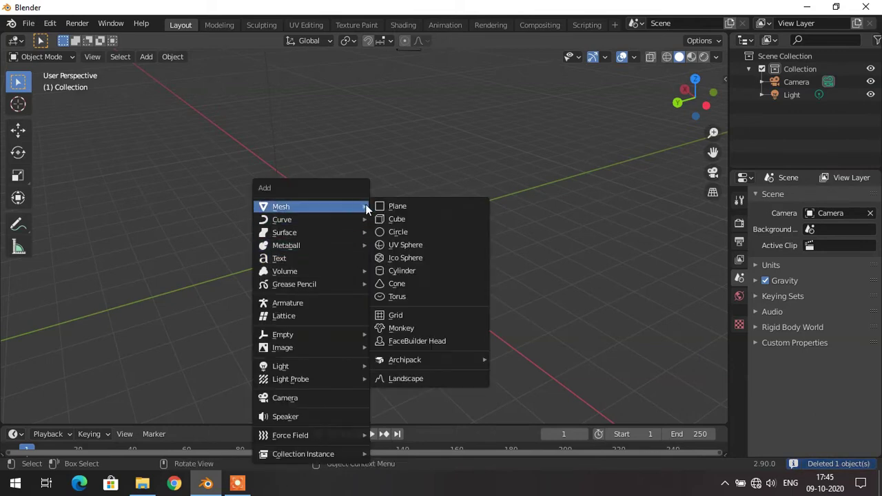
{"action": "left_click", "coordinate": [411, 327]}
{"action": "middle_click_drag", "start_coordinate": [412, 330], "coordinate": [210, 269]}
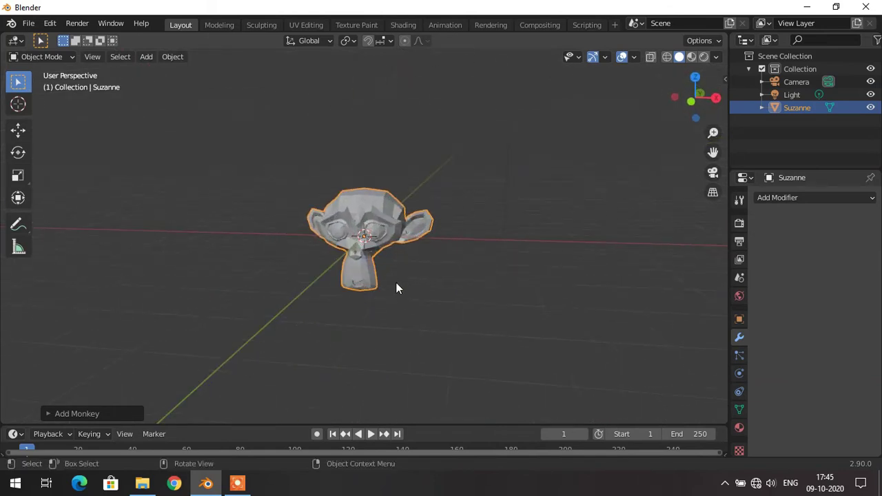
- Add a Build modifier to the monkey mesh and play the timeline animation, viewing the build from several angles
{"action": "left_click", "coordinate": [832, 197]}
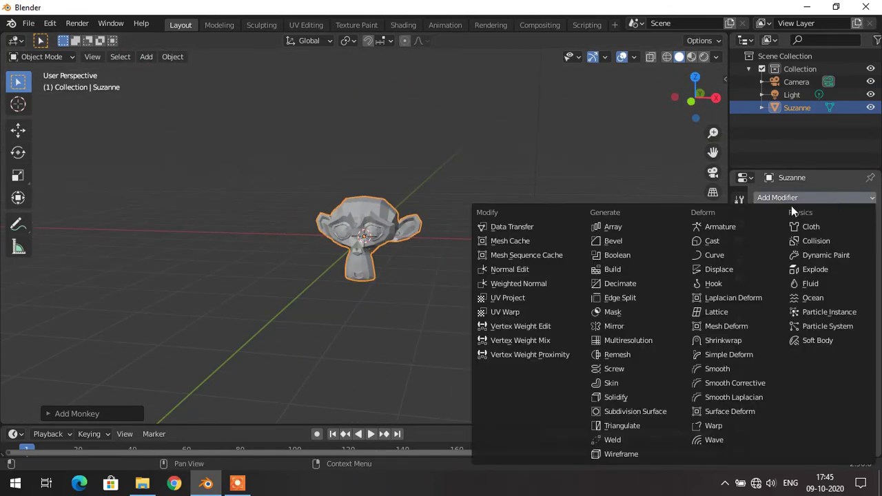
{"action": "left_click", "coordinate": [629, 269]}
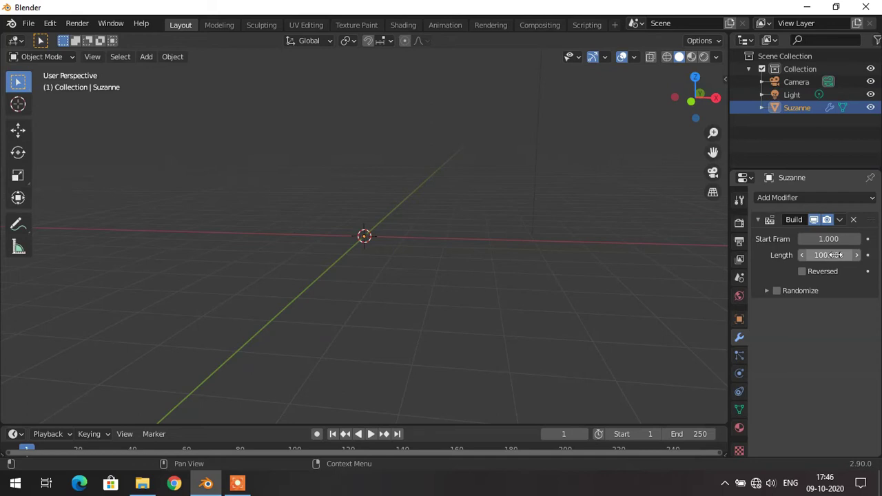
{"action": "left_click_drag", "start_coordinate": [197, 423], "coordinate": [199, 377]}
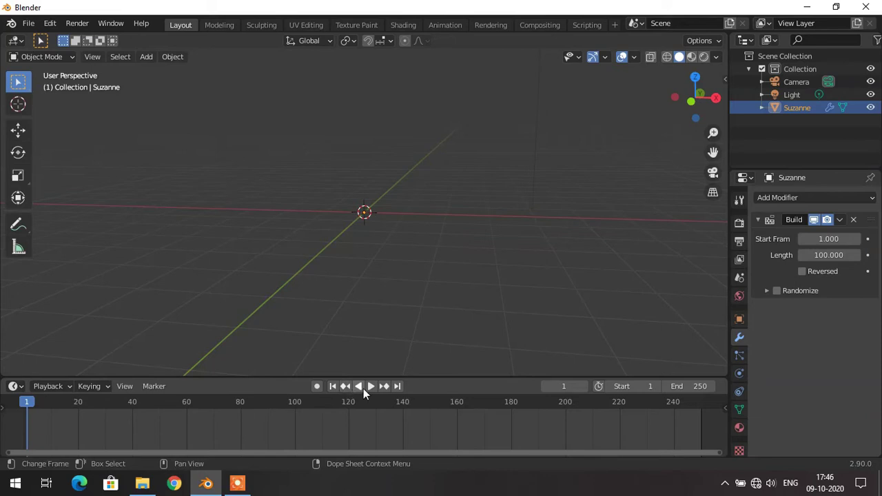
{"action": "key", "text": "space"}
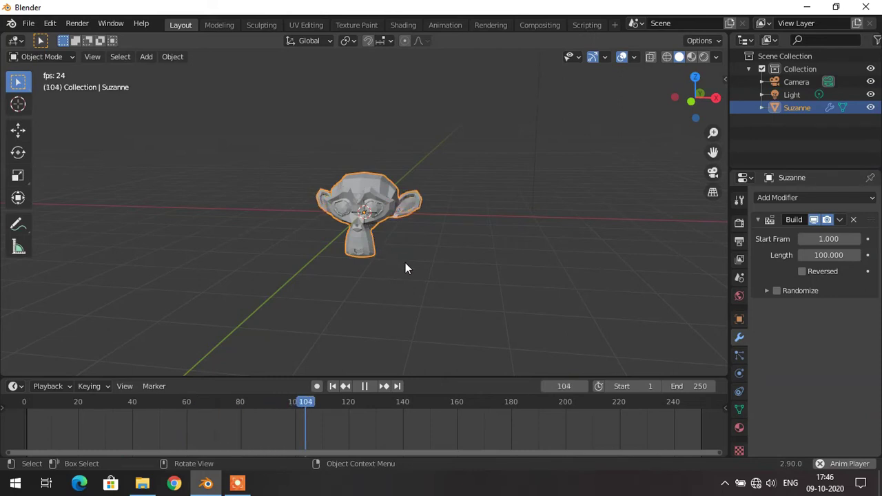
{"action": "middle_click_drag", "start_coordinate": [425, 265], "coordinate": [370, 270]}
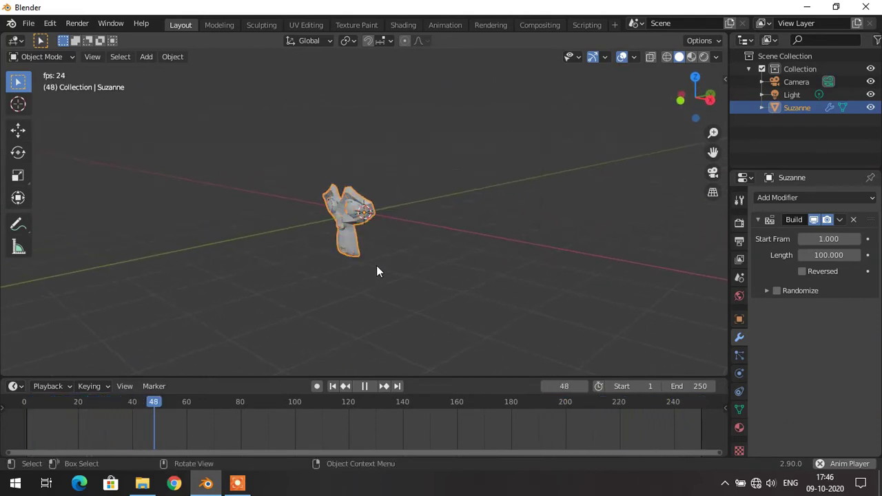
{"action": "middle_click_drag", "start_coordinate": [433, 274], "coordinate": [467, 282]}
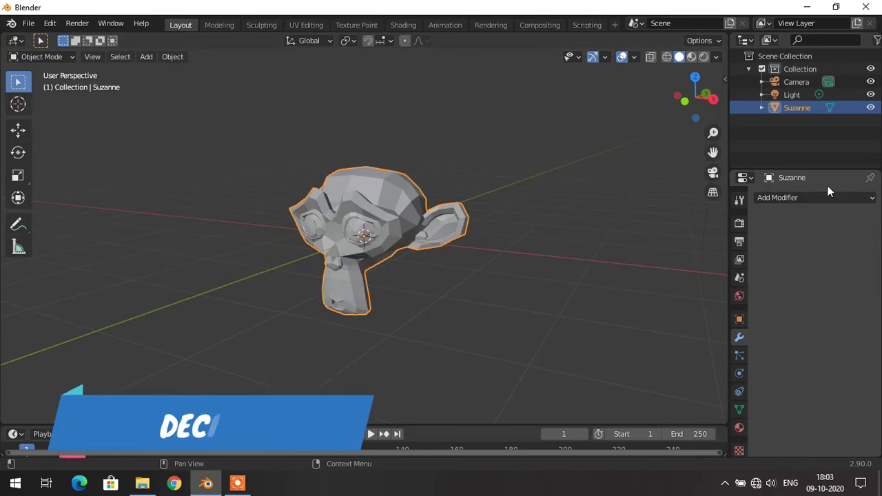
- Examine the monkey's original mesh topology up close in Edit Mode
{"action": "left_click", "coordinate": [827, 197]}
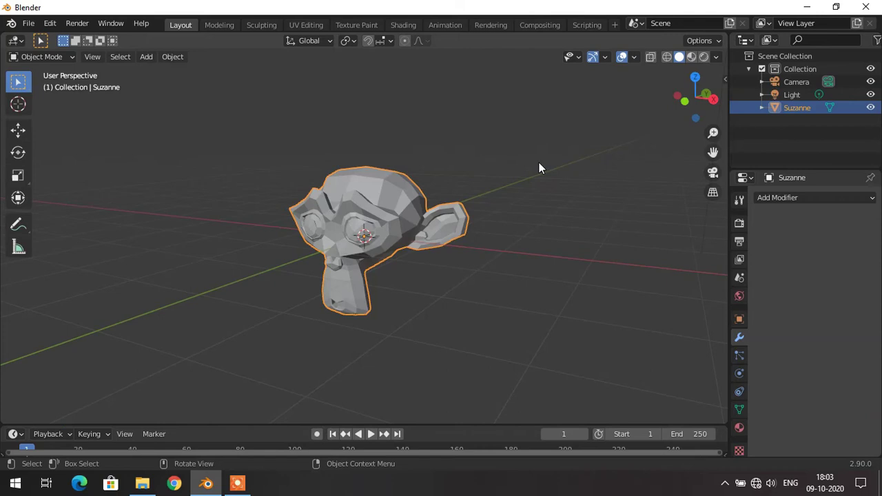
{"action": "middle_click_drag", "start_coordinate": [348, 231], "coordinate": [433, 306]}
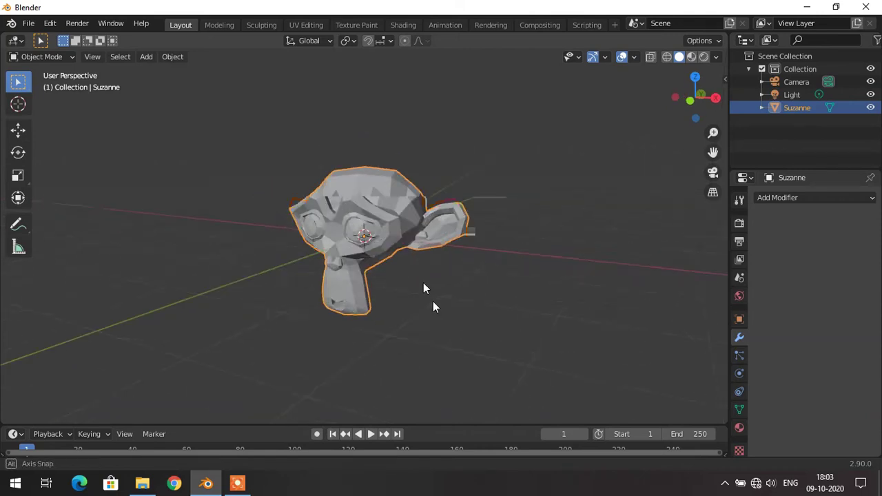
{"action": "scroll", "coordinate": [429, 264], "scroll_direction": "up", "scroll_amount": 3}
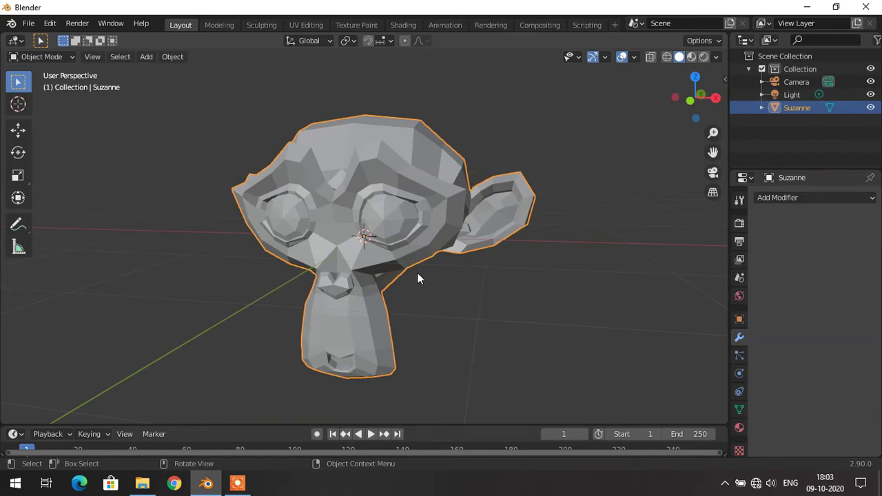
{"action": "key", "text": "Tab"}
{"action": "key", "text": "Tab"}
{"action": "key", "text": "Tab"}
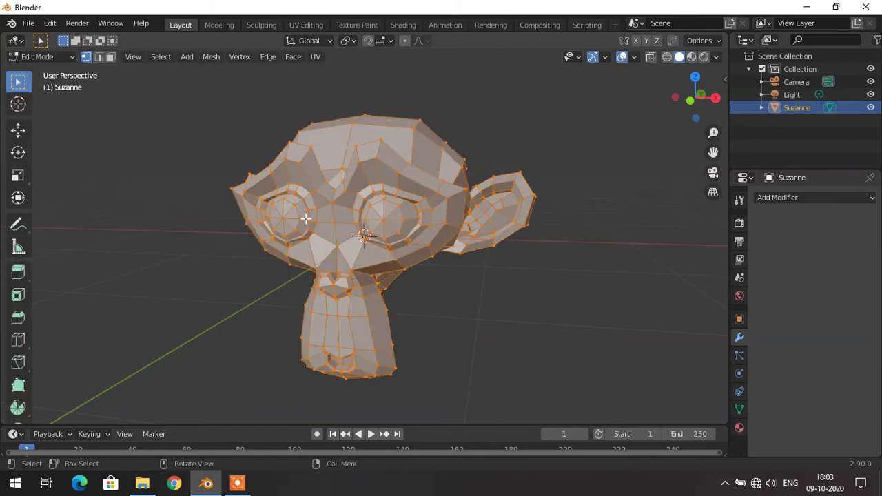
{"action": "scroll", "coordinate": [306, 219], "scroll_direction": "up", "scroll_amount": 4}
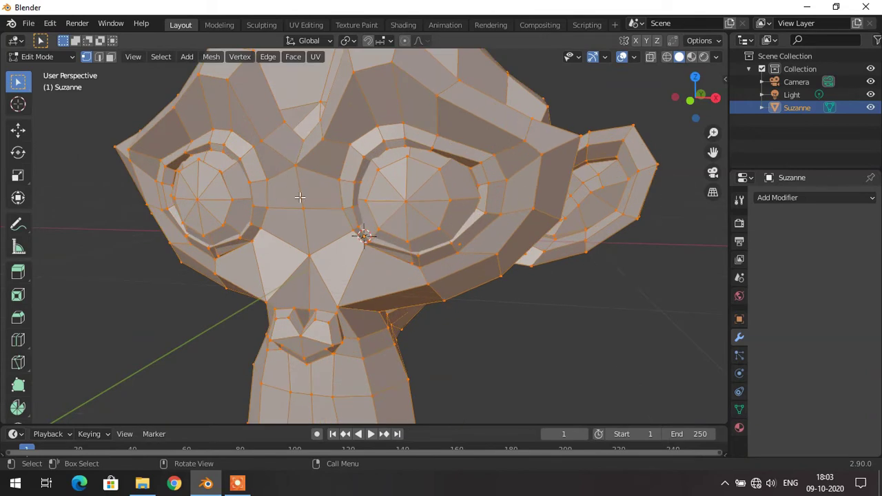
{"action": "scroll", "coordinate": [335, 213], "scroll_direction": "down", "scroll_amount": 3}
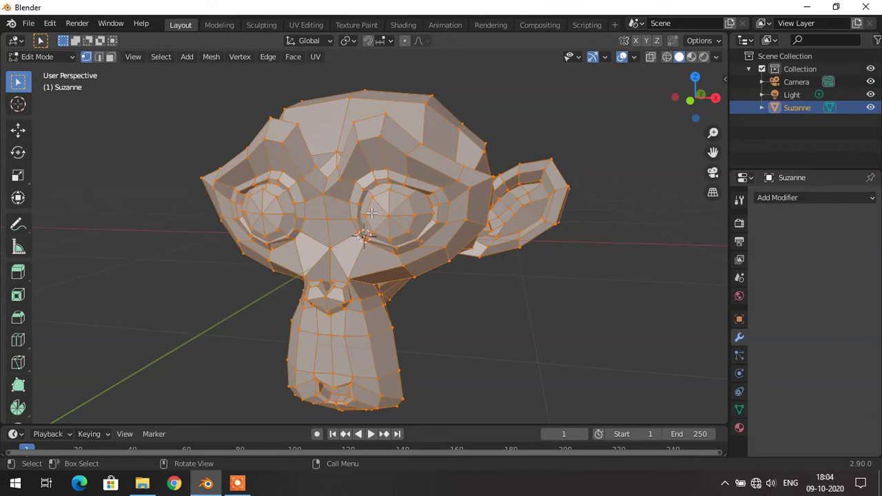
- Switch the monkey to Sculpt Mode and enable Dyntopo with a detail size of 10.50 px
{"action": "left_click", "coordinate": [791, 198]}
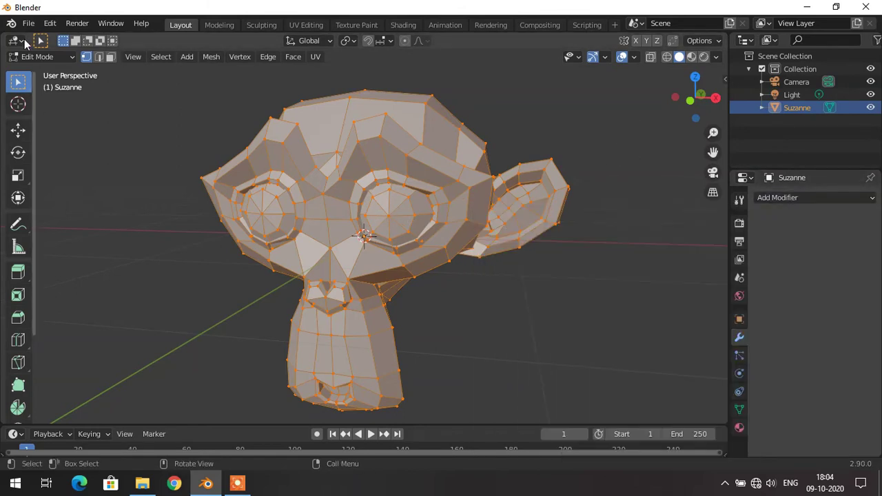
{"action": "left_click", "coordinate": [60, 58]}
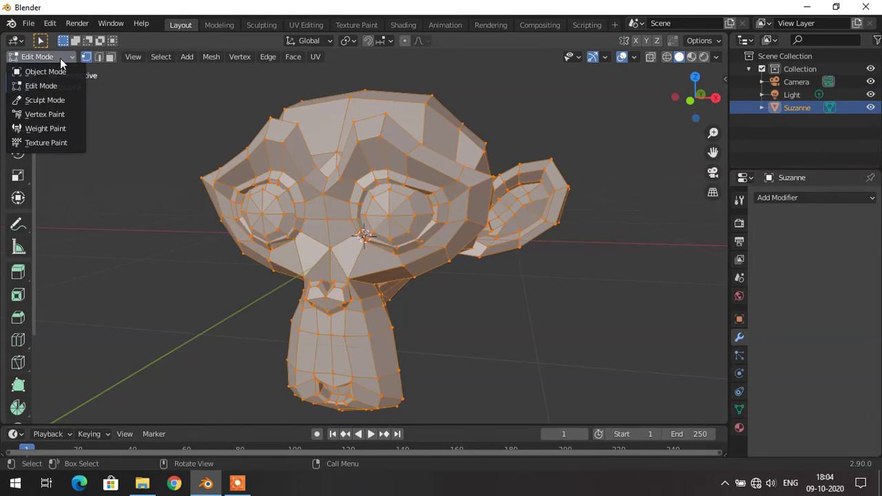
{"action": "left_click", "coordinate": [43, 100]}
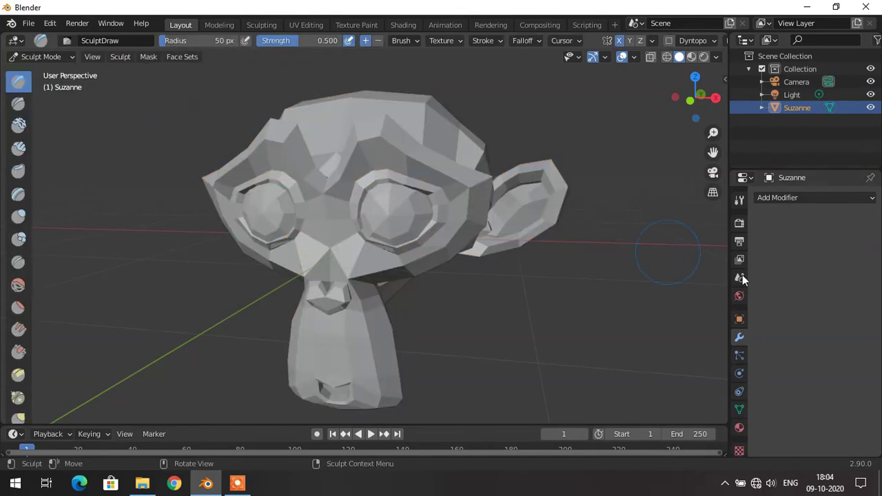
{"action": "left_click", "coordinate": [738, 199]}
{"action": "scroll", "coordinate": [835, 381], "scroll_direction": "down", "scroll_amount": 4}
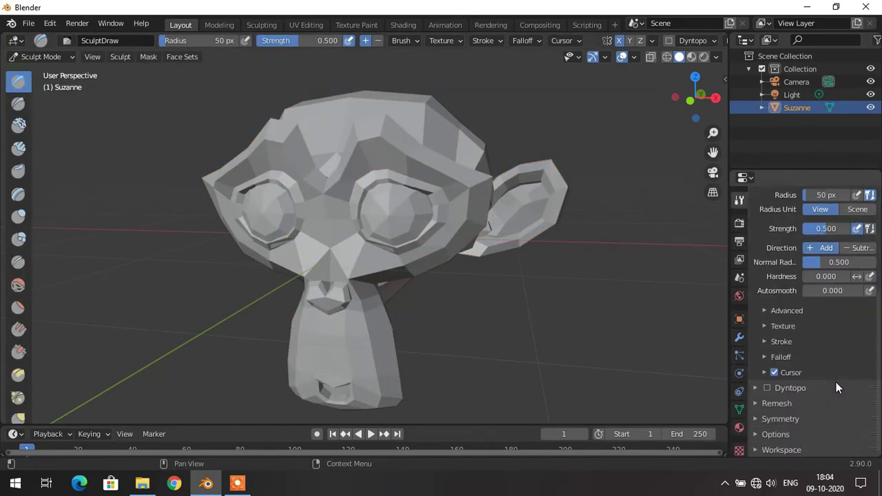
{"action": "left_click", "coordinate": [768, 388]}
{"action": "left_click", "coordinate": [775, 418]}
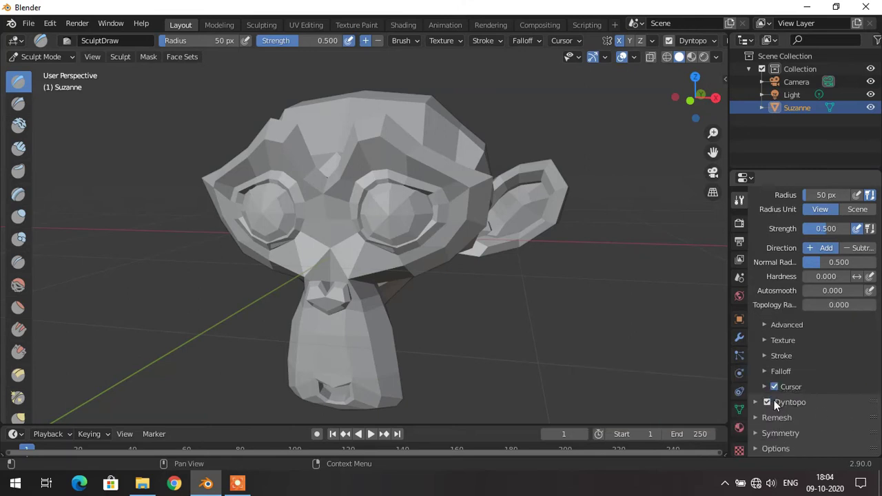
{"action": "left_click", "coordinate": [755, 400]}
{"action": "left_click_drag", "start_coordinate": [838, 421], "coordinate": [849, 421]}
- Sculpt over the monkey's head, ear and snout with the Draw brush and inspect the denser mesh in Edit Mode
{"action": "mouse_move", "coordinate": [457, 158]}
{"action": "left_mouse_down"}
{"action": "mouse_move", "coordinate": [398, 130]}
{"action": "mouse_move", "coordinate": [331, 115]}
{"action": "mouse_move", "coordinate": [435, 133]}
{"action": "mouse_move", "coordinate": [474, 166]}
{"action": "mouse_move", "coordinate": [493, 198]}
{"action": "mouse_move", "coordinate": [491, 217]}
{"action": "mouse_move", "coordinate": [521, 215]}
{"action": "mouse_move", "coordinate": [442, 236]}
{"action": "mouse_move", "coordinate": [432, 256]}
{"action": "mouse_move", "coordinate": [383, 280]}
{"action": "mouse_move", "coordinate": [370, 308]}
{"action": "mouse_move", "coordinate": [346, 311]}
{"action": "mouse_move", "coordinate": [356, 341]}
{"action": "mouse_move", "coordinate": [352, 379]}
{"action": "mouse_move", "coordinate": [364, 389]}
{"action": "mouse_move", "coordinate": [341, 379]}
{"action": "left_mouse_up"}
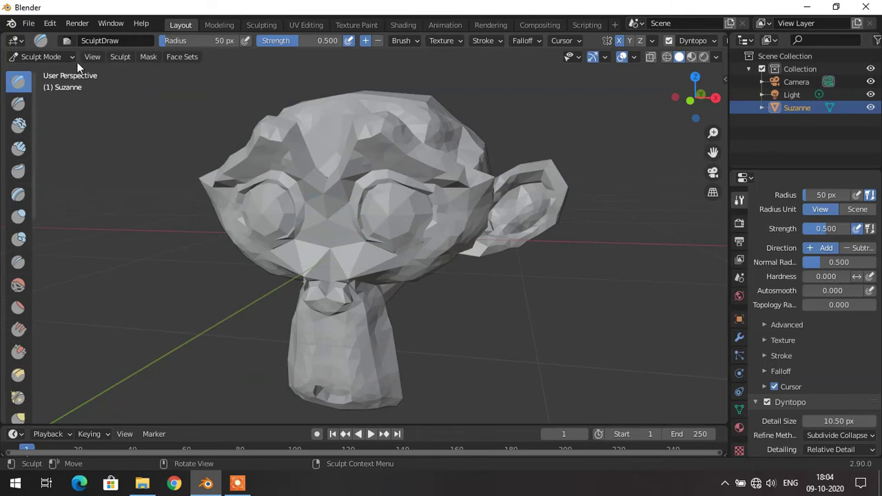
{"action": "left_click", "coordinate": [60, 56]}
{"action": "left_click", "coordinate": [50, 85]}
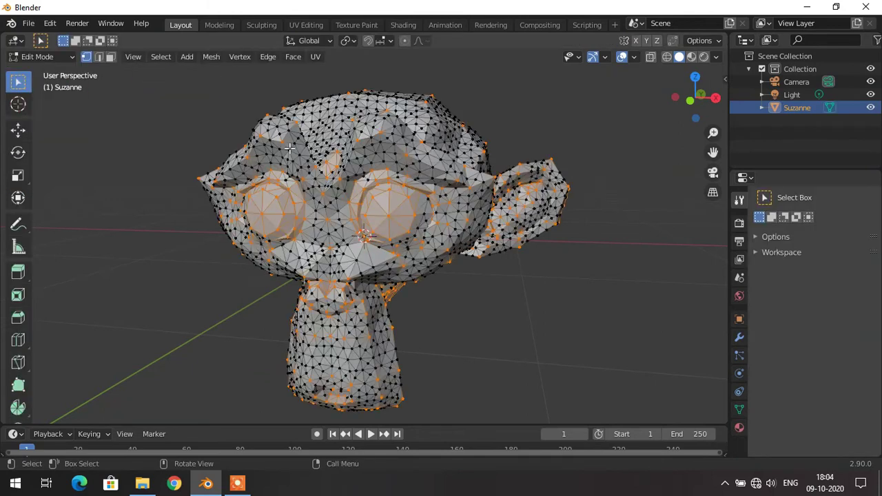
{"action": "scroll", "coordinate": [289, 148], "scroll_direction": "up", "scroll_amount": 5}
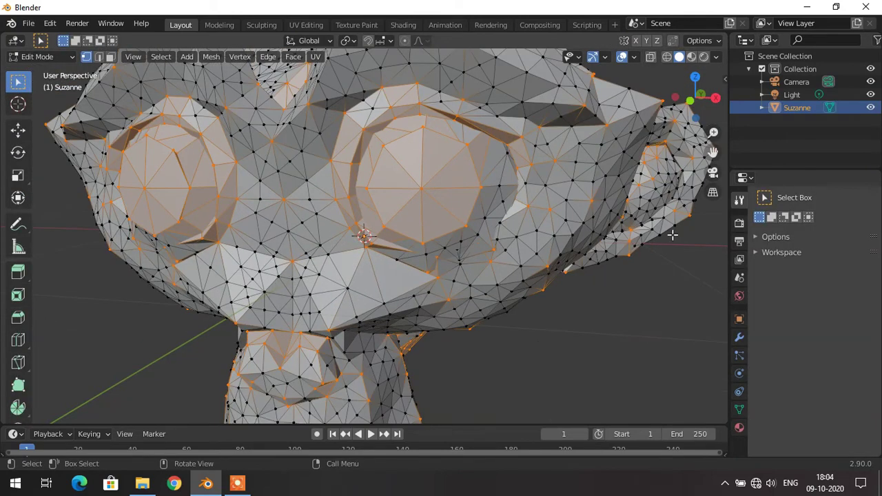
{"action": "scroll", "coordinate": [354, 367], "scroll_direction": "down", "scroll_amount": 2}
{"action": "scroll", "coordinate": [361, 320], "scroll_direction": "down", "scroll_amount": 1}
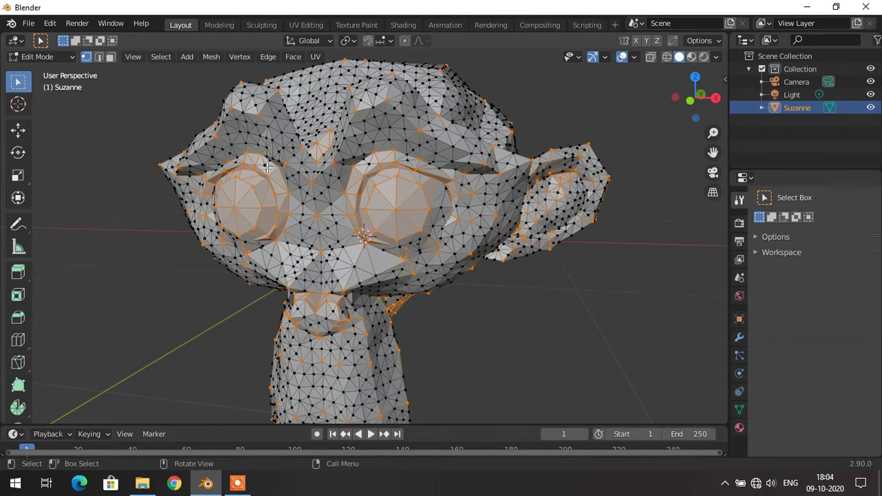
- Return to Object Mode and add a Decimate modifier to the sculpted monkey
{"action": "left_click", "coordinate": [65, 58]}
{"action": "left_click", "coordinate": [61, 73]}
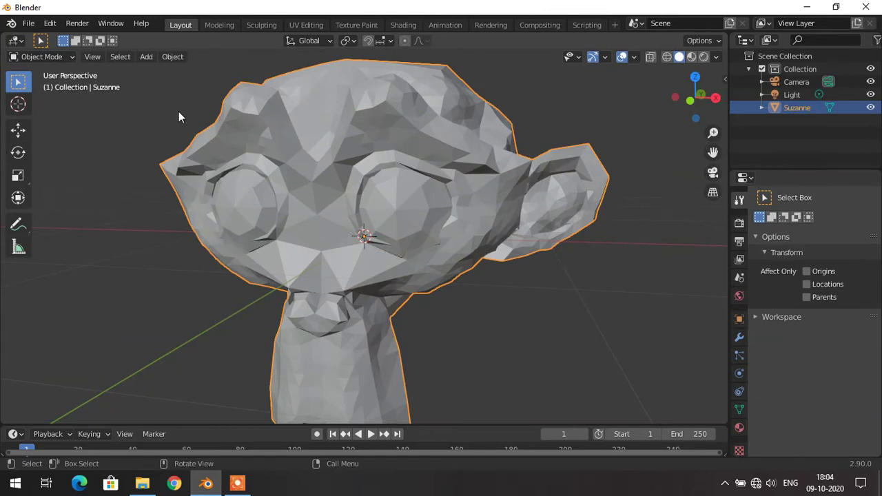
{"action": "left_click", "coordinate": [739, 338]}
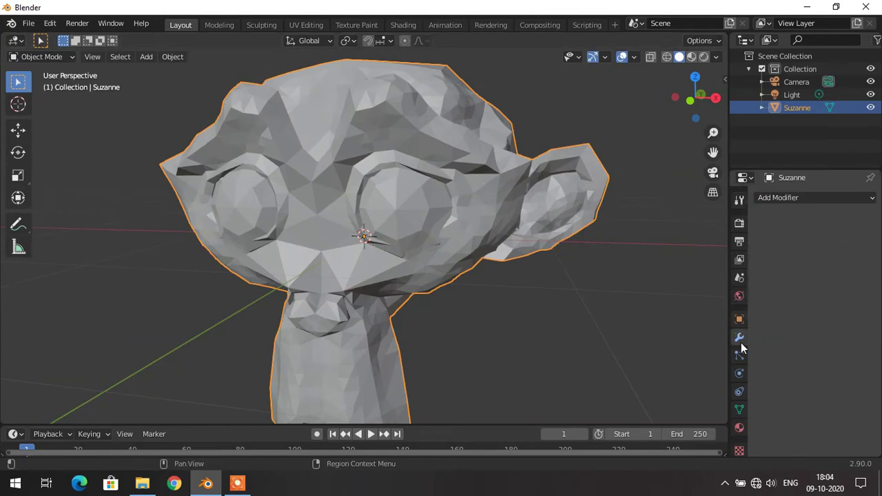
{"action": "left_click", "coordinate": [813, 198]}
{"action": "left_click", "coordinate": [618, 282]}
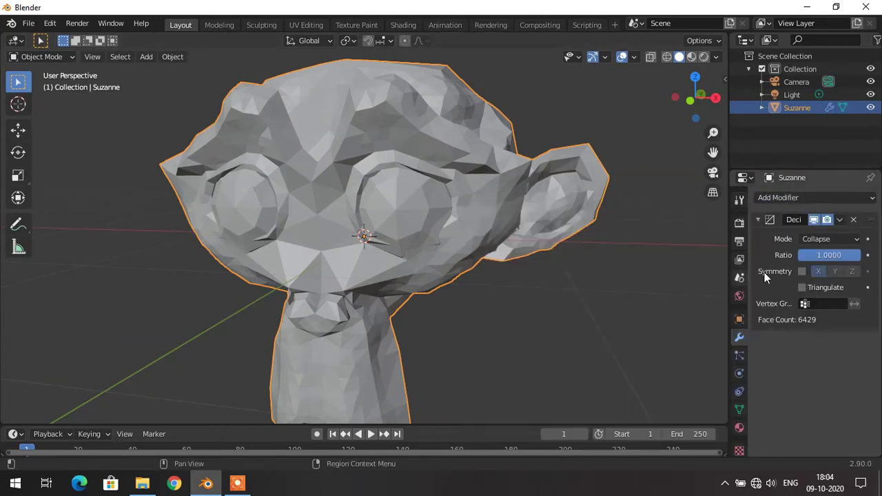
- Set the Decimate modifier's collapse ratio to 0.1 and apply the modifier
{"action": "left_click", "coordinate": [827, 255]}
{"action": "key", "text": "BackSpace"}
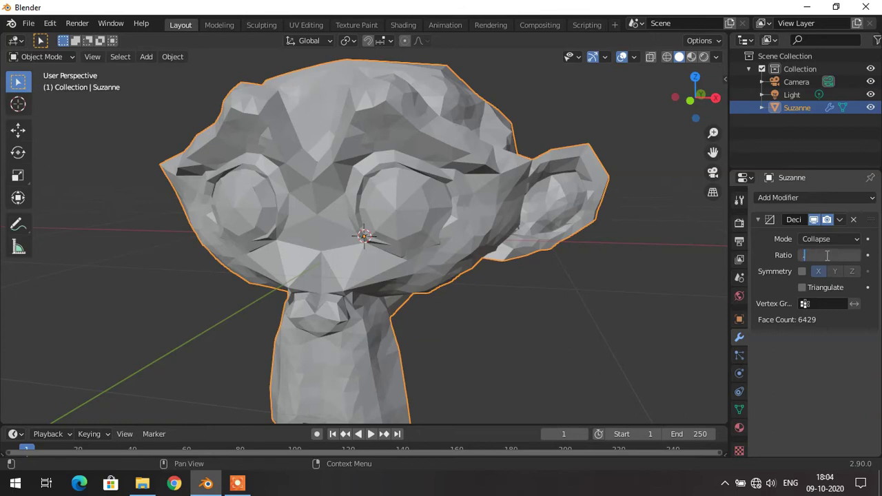
{"action": "type", "text": ".1"}
{"action": "key", "text": "Return"}
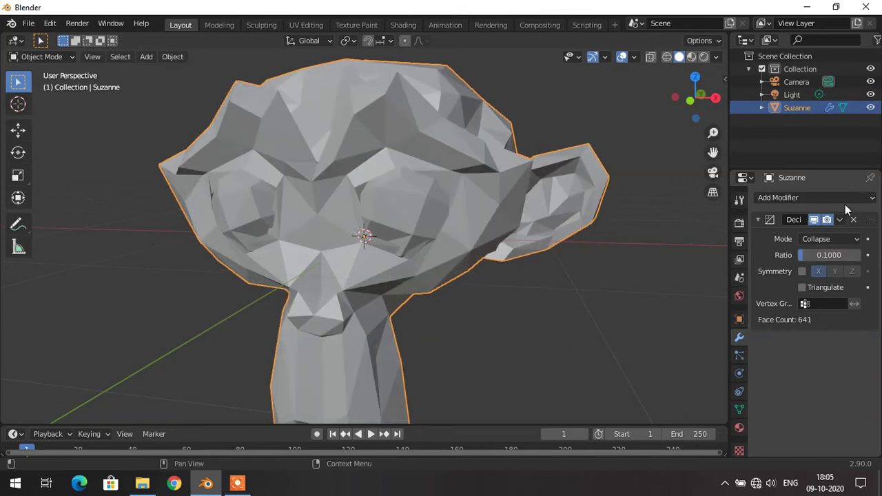
{"action": "left_click", "coordinate": [839, 219]}
{"action": "left_click", "coordinate": [803, 235]}
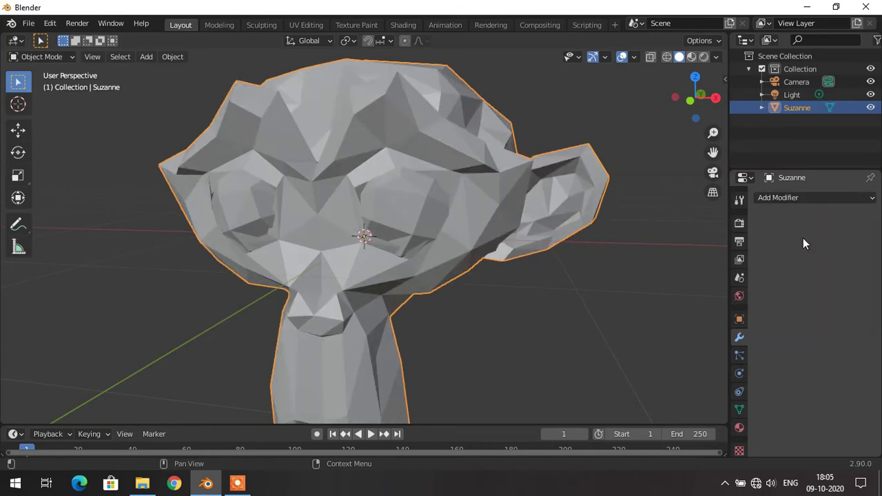
- Examine the decimated monkey's topology in Edit Mode from several angles with nothing selected
{"action": "left_click", "coordinate": [38, 55]}
{"action": "left_click", "coordinate": [40, 85]}
{"action": "scroll", "coordinate": [335, 230], "scroll_direction": "up", "scroll_amount": 3}
{"action": "scroll", "coordinate": [335, 231], "scroll_direction": "down", "scroll_amount": 3}
{"action": "left_click", "coordinate": [494, 321]}
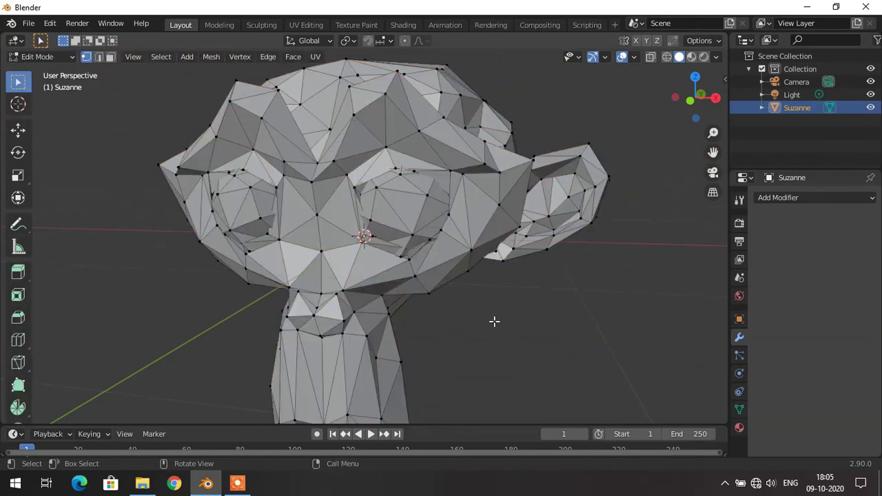
{"action": "middle_click_drag", "start_coordinate": [493, 321], "coordinate": [336, 266]}
{"action": "scroll", "coordinate": [432, 291], "scroll_direction": "down", "scroll_amount": 3}
{"action": "middle_click_drag", "start_coordinate": [500, 289], "coordinate": [463, 298]}
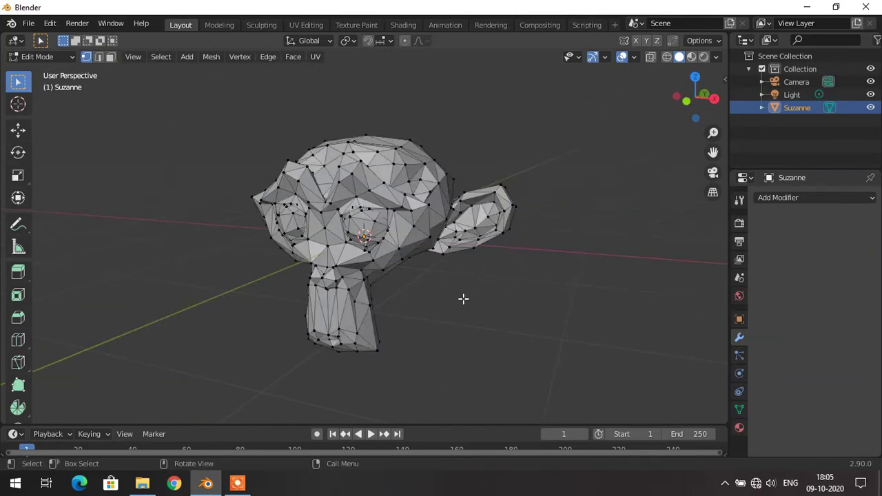
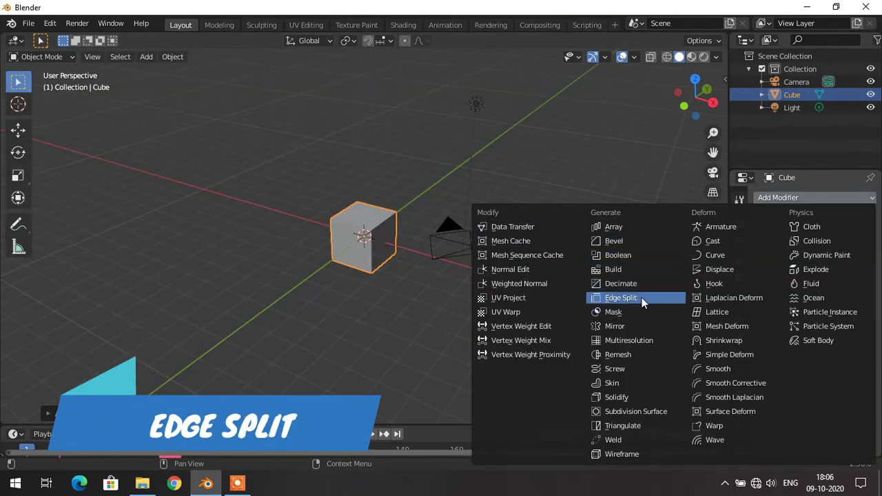
- Enter Edit Mode on the cube and switch to edge selection
{"action": "scroll", "coordinate": [398, 237], "scroll_direction": "up", "scroll_amount": 3}
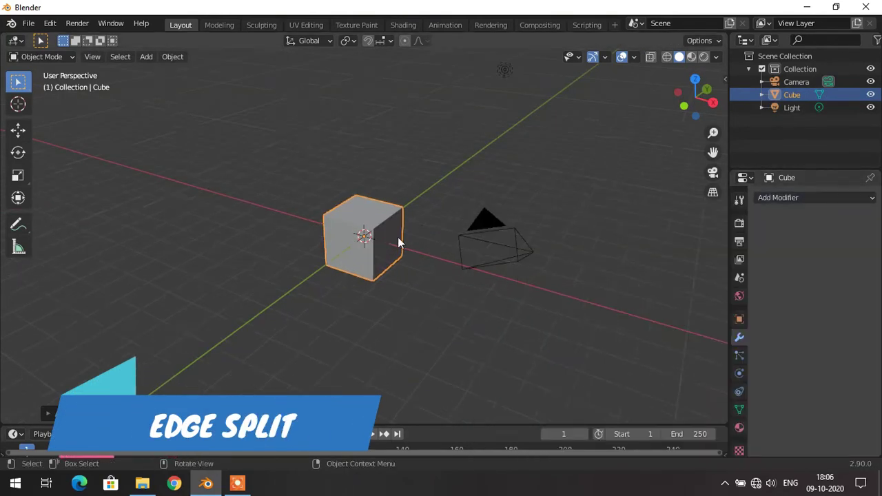
{"action": "scroll", "coordinate": [334, 225], "scroll_direction": "up", "scroll_amount": 2}
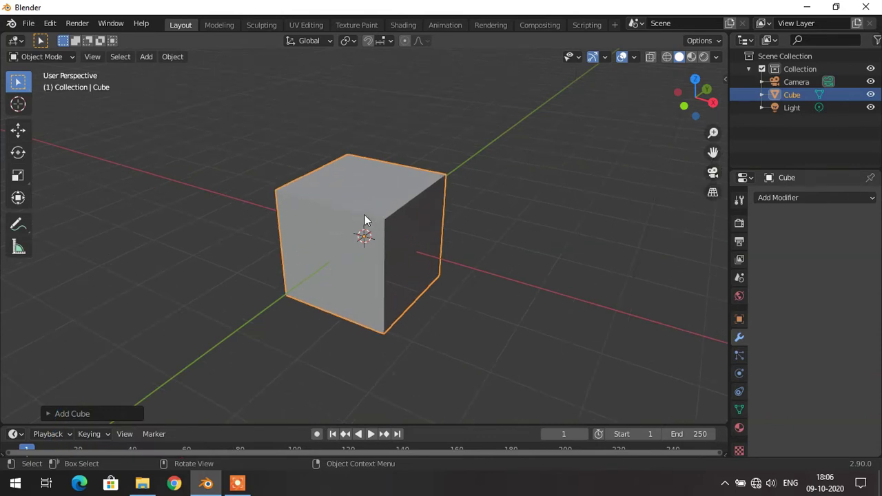
{"action": "key", "text": "Tab"}
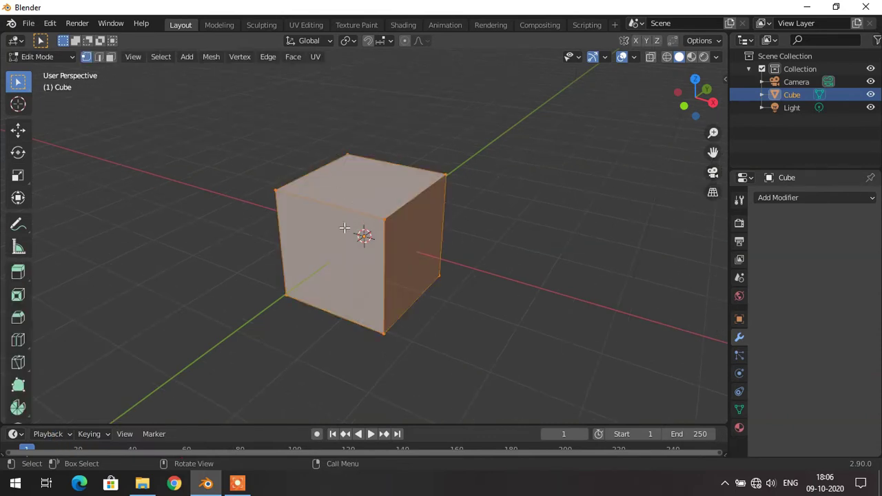
{"action": "left_click", "coordinate": [99, 58]}
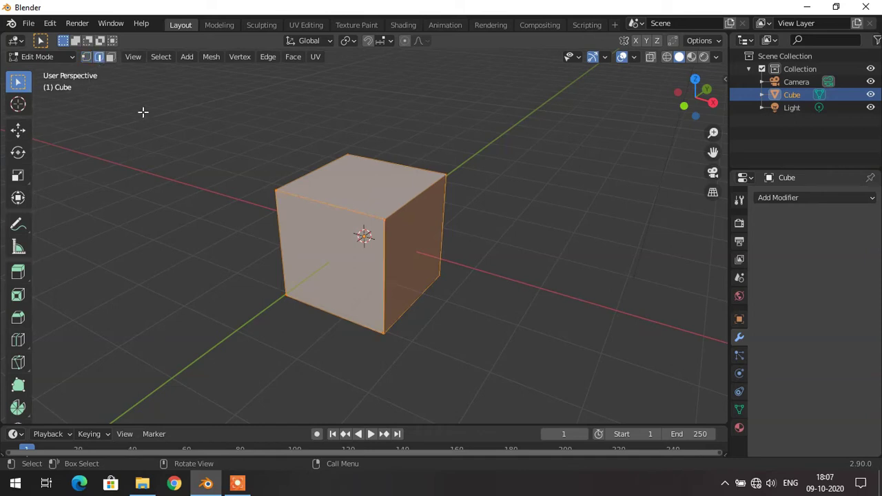
- Try to move the upper front edge of the unsplit cube
{"action": "left_click", "coordinate": [317, 202]}
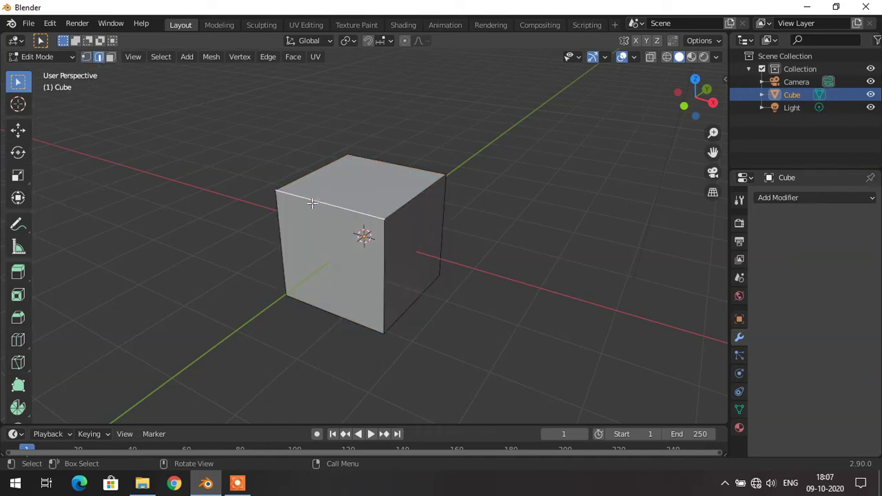
{"action": "key", "text": "g"}
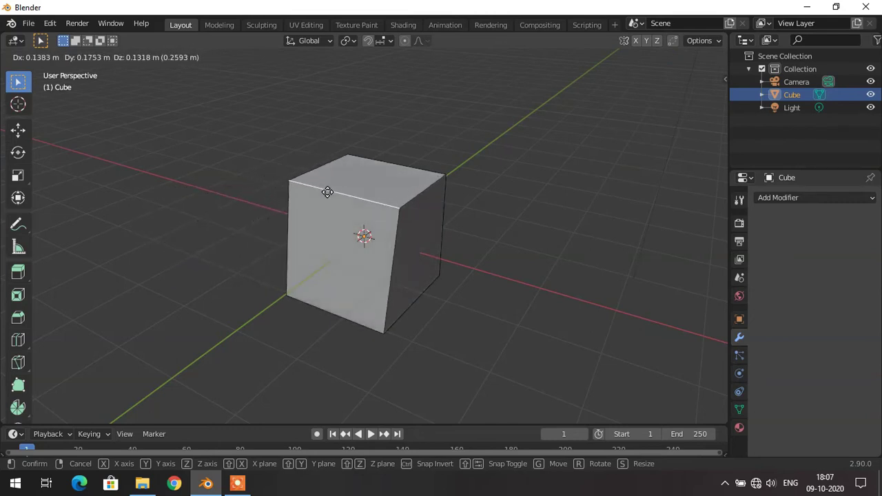
{"action": "right_click", "coordinate": [303, 203]}
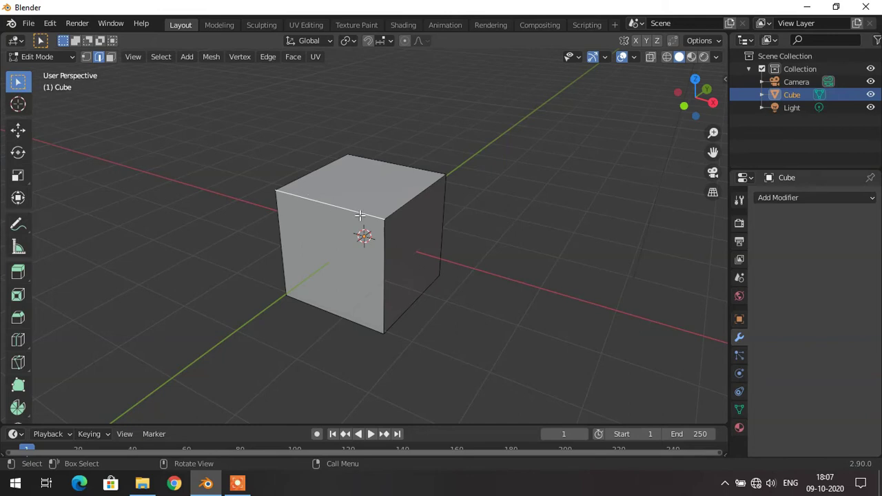
- In Object Mode, add an Edge Split modifier to the cube and apply it with its 30° edge angle
{"action": "left_click", "coordinate": [58, 55]}
{"action": "left_click", "coordinate": [63, 72]}
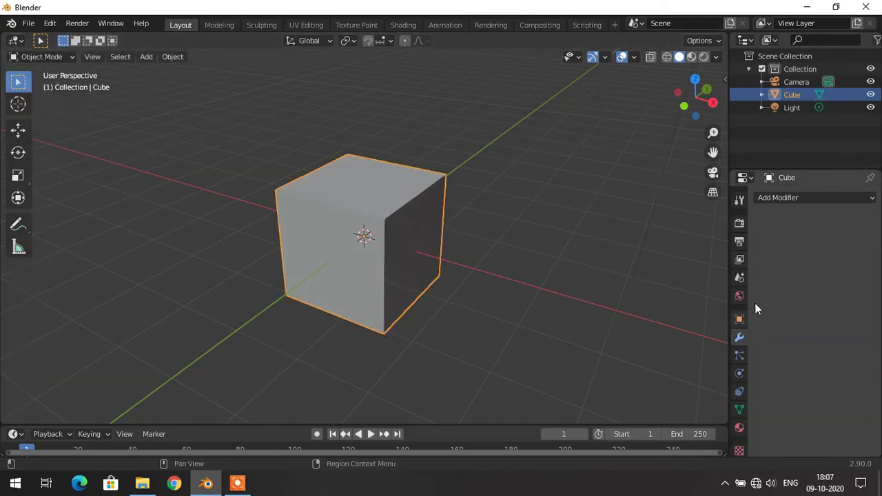
{"action": "left_click", "coordinate": [809, 198]}
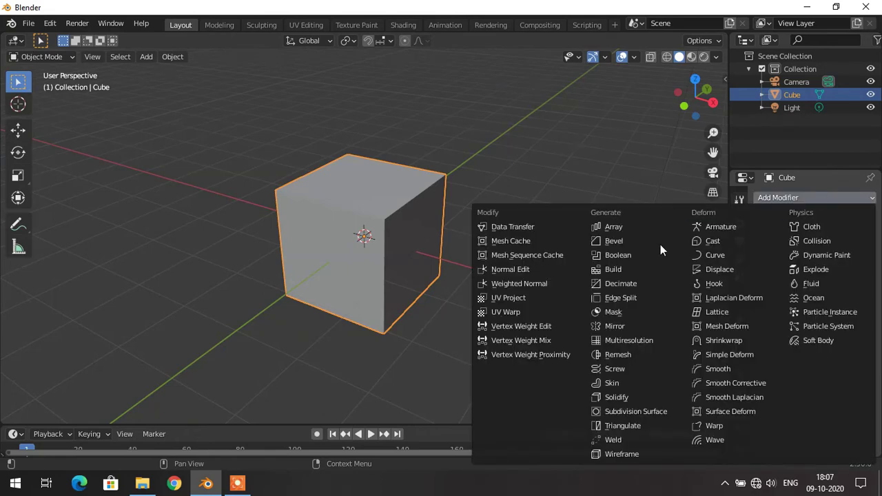
{"action": "left_click", "coordinate": [637, 297]}
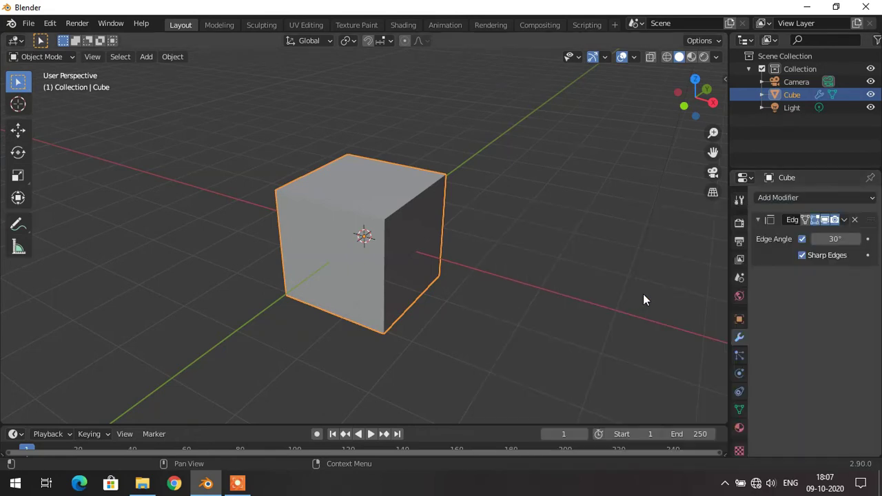
{"action": "left_click", "coordinate": [839, 220]}
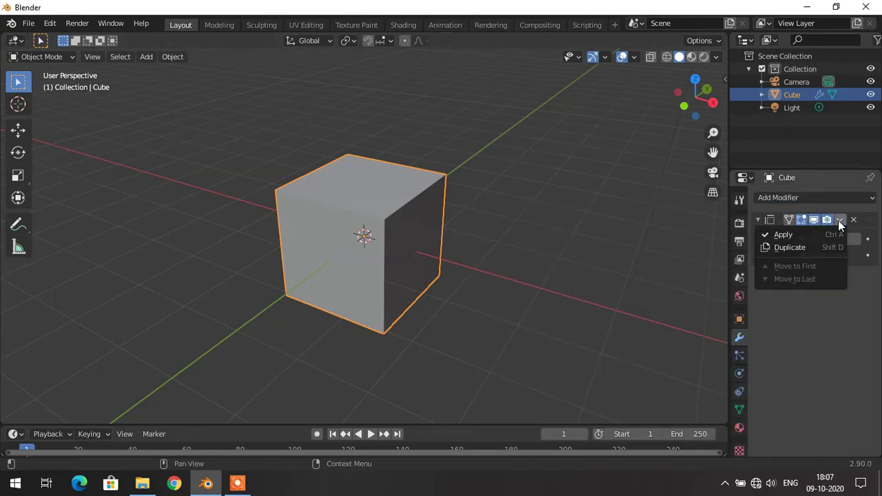
{"action": "left_click", "coordinate": [804, 235]}
- In Edit Mode, move the vertical edge of the front face away from the cube to swing that face open
{"action": "left_click", "coordinate": [32, 58]}
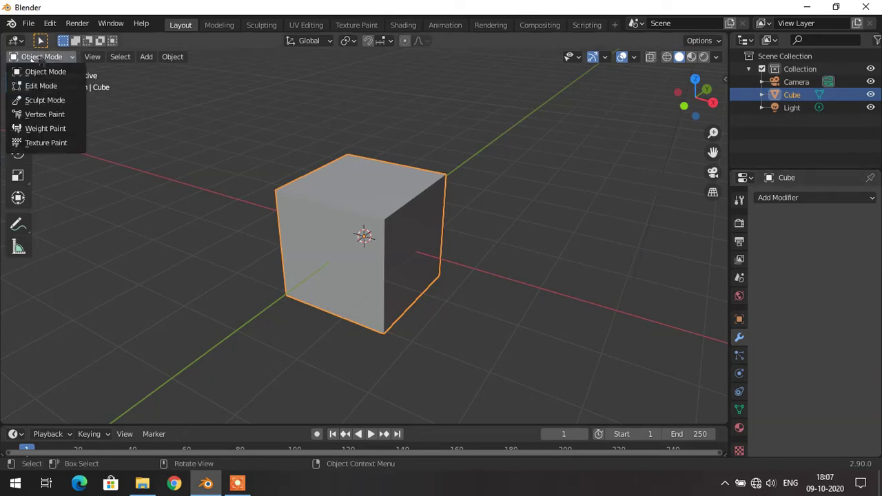
{"action": "left_click", "coordinate": [40, 84]}
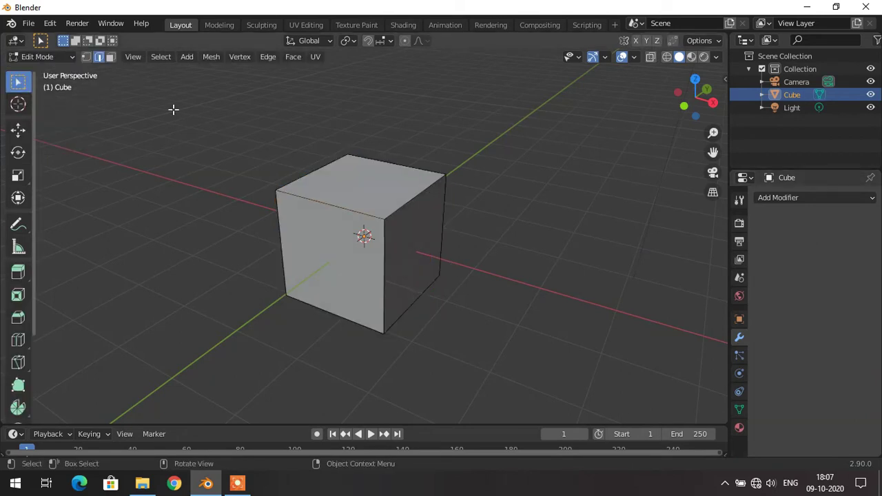
{"action": "left_click", "coordinate": [384, 217]}
{"action": "key", "text": "g"}
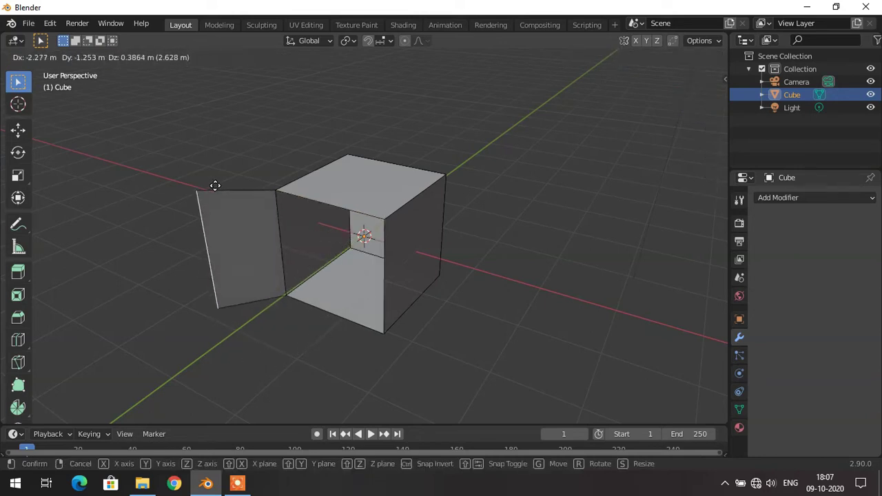
{"action": "left_click", "coordinate": [310, 275]}
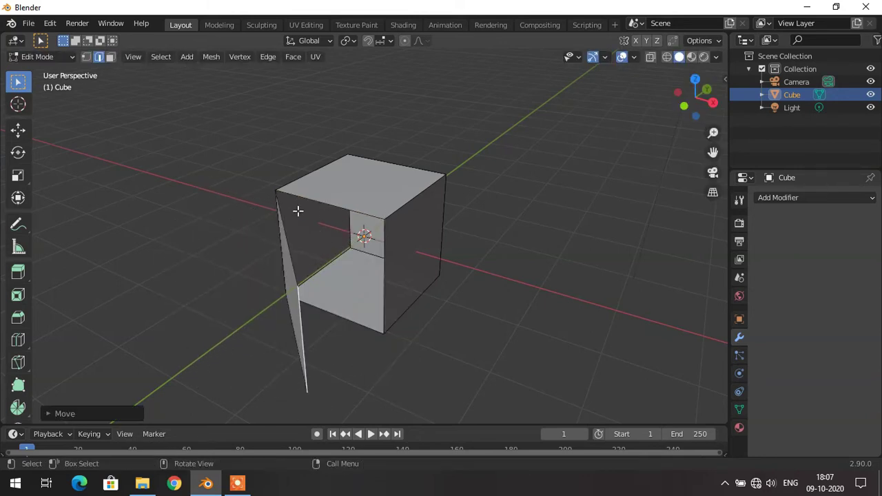
- Move the side edge of the top face upward to lift that face open like a lid
{"action": "left_click", "coordinate": [419, 193]}
{"action": "key", "text": "g"}
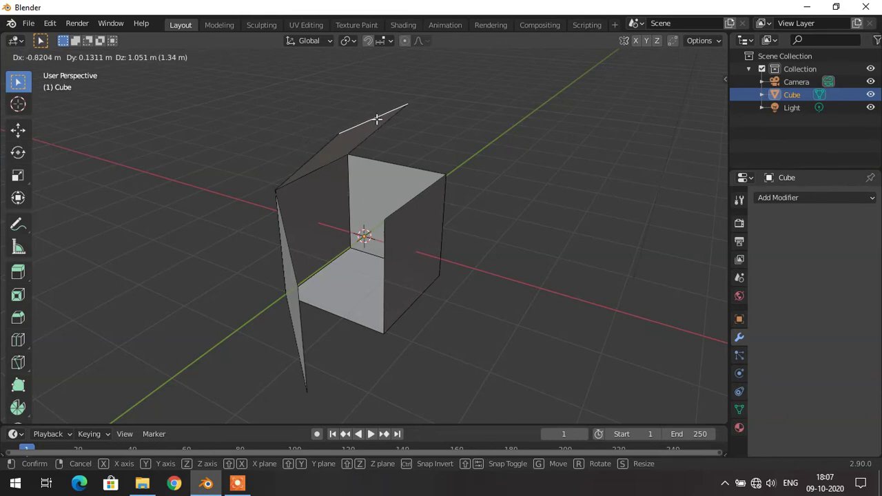
{"action": "left_click", "coordinate": [405, 107]}
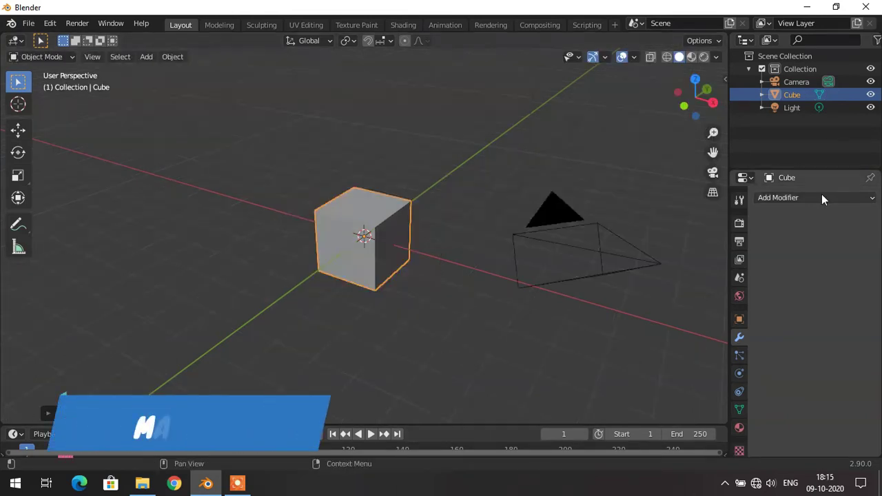
- Add a Mask modifier to the new cube and enter Edit Mode to view its mesh
{"action": "left_click", "coordinate": [821, 196]}
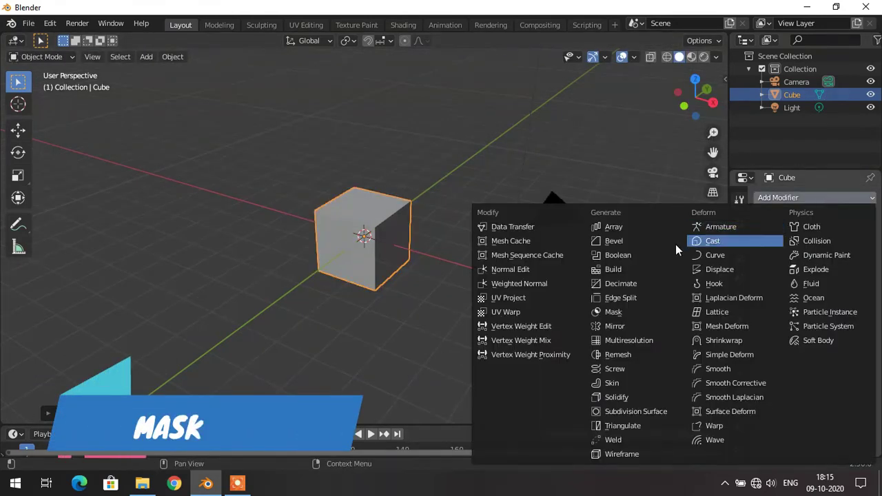
{"action": "left_click", "coordinate": [623, 313]}
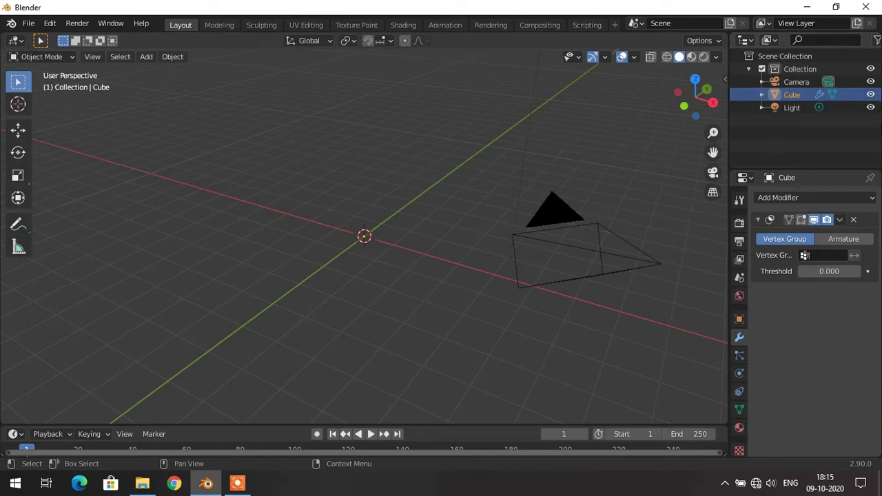
{"action": "key", "text": "alt+h"}
{"action": "key", "text": "Tab"}
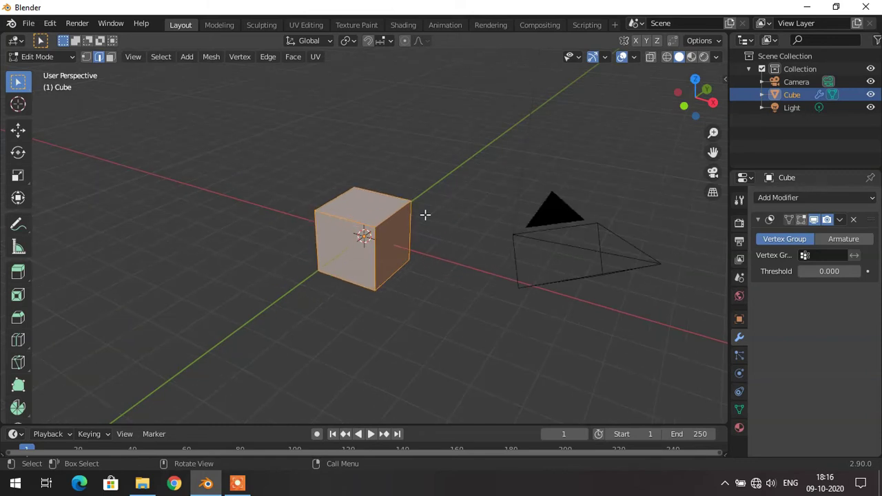
{"action": "scroll", "coordinate": [425, 214], "scroll_direction": "up", "scroll_amount": 2}
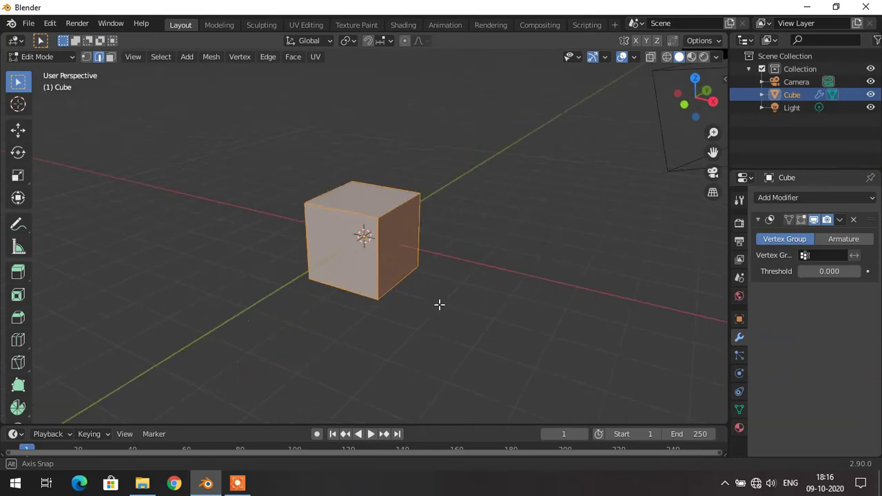
{"action": "left_click", "coordinate": [798, 198]}
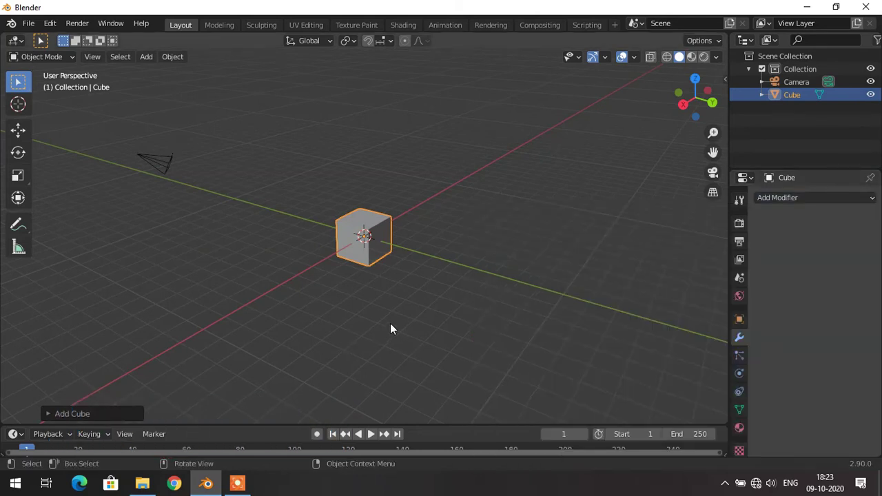
- Move the new cube along the positive Y side away from the world origin and apply All Transforms
{"action": "middle_click_drag", "start_coordinate": [388, 327], "coordinate": [434, 319]}
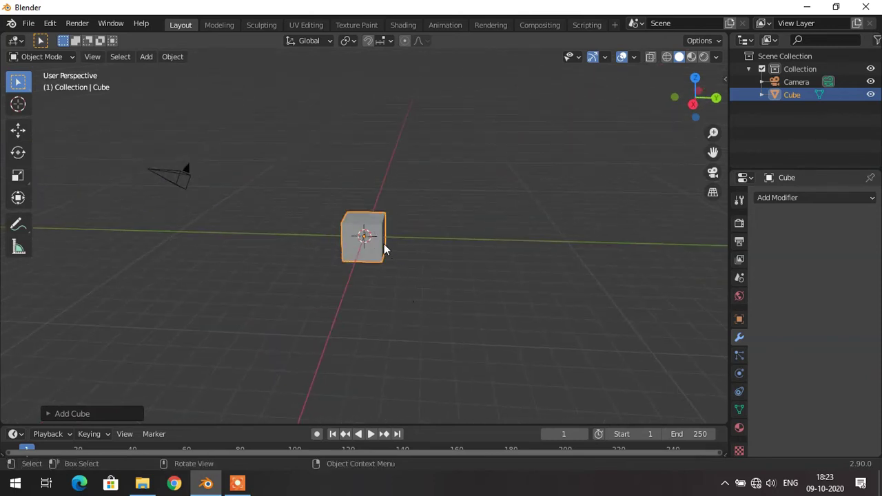
{"action": "key", "text": "g"}
{"action": "left_click", "coordinate": [442, 222]}
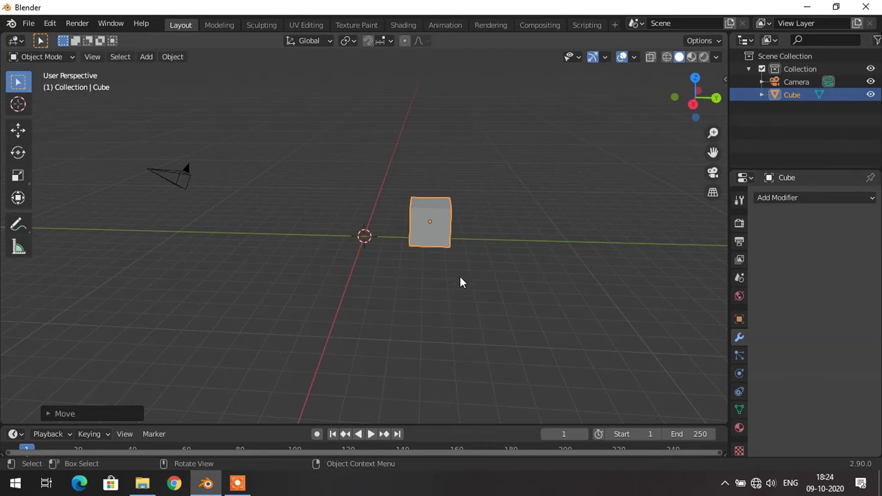
{"action": "key", "text": "ctrl+a"}
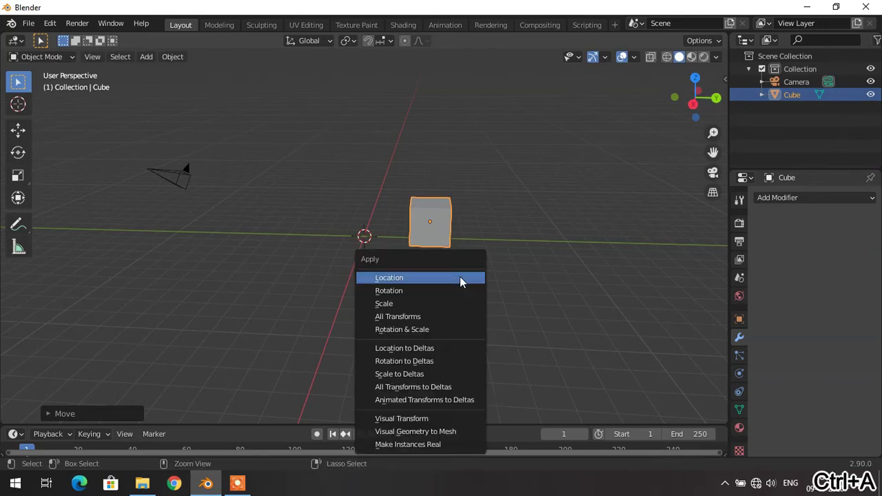
{"action": "left_click", "coordinate": [433, 318]}
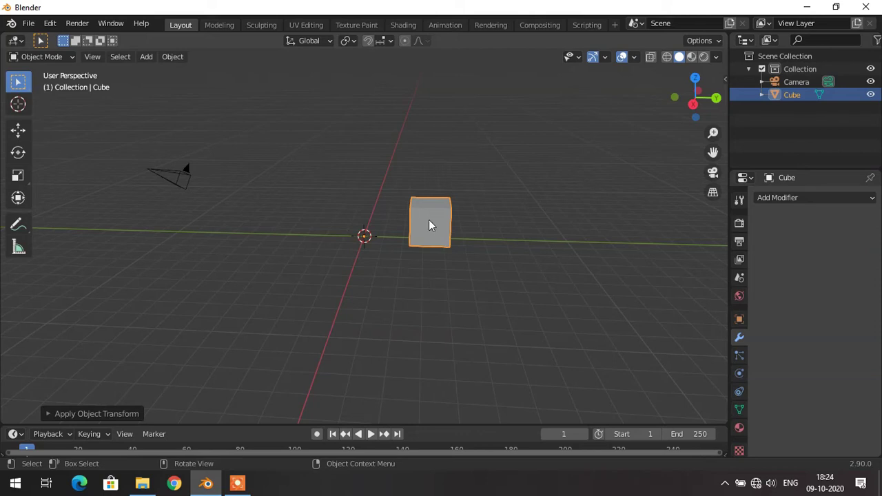
- Add a Mirror modifier to the offset cube and enable its Y axis alongside X
{"action": "left_click", "coordinate": [818, 196]}
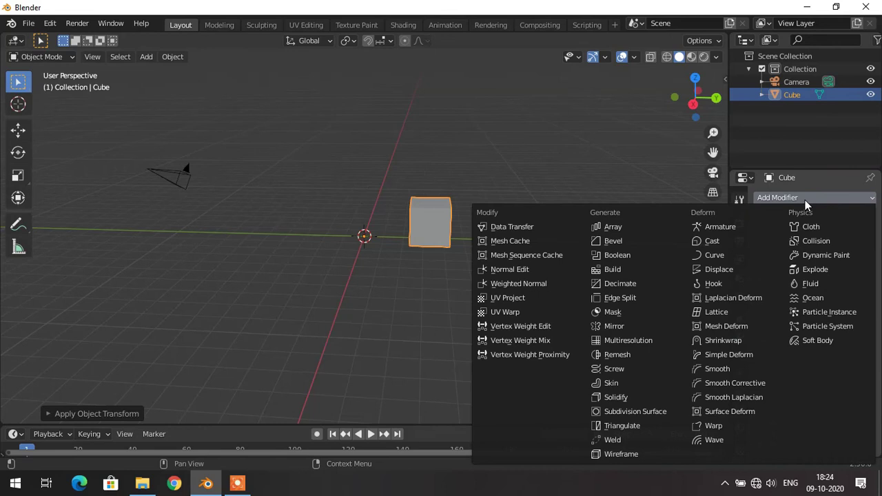
{"action": "left_click", "coordinate": [621, 326]}
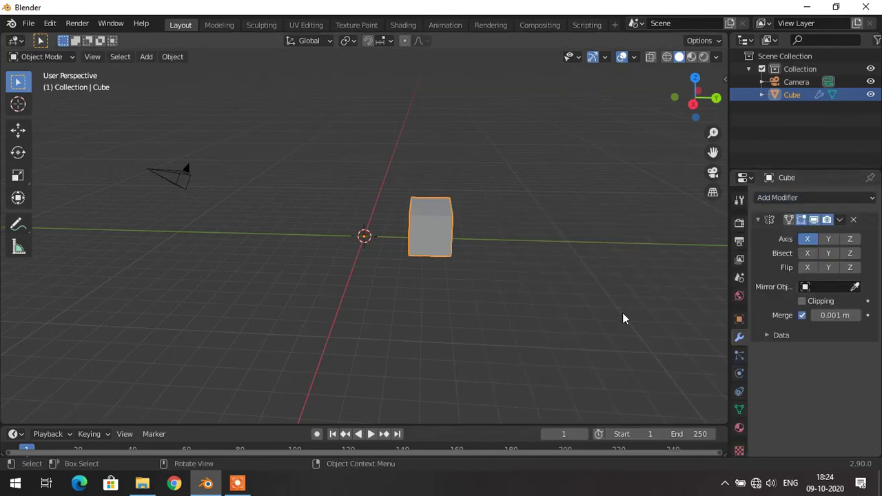
{"action": "left_click", "coordinate": [824, 240]}
{"action": "mouse_move", "coordinate": [326, 283]}
{"action": "middle_mouse_down"}
{"action": "mouse_move", "coordinate": [372, 288]}
{"action": "mouse_move", "coordinate": [425, 278]}
{"action": "mouse_move", "coordinate": [364, 298]}
{"action": "mouse_move", "coordinate": [344, 328]}
{"action": "mouse_move", "coordinate": [334, 267]}
{"action": "middle_mouse_up"}
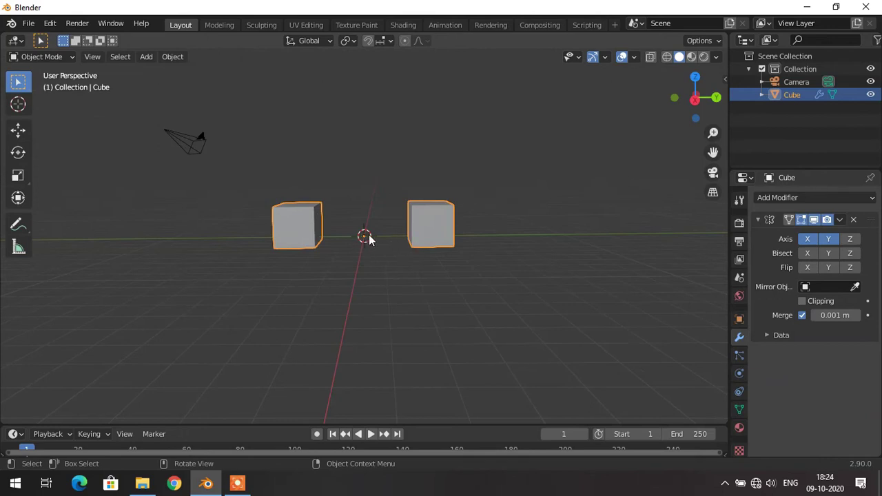
{"action": "scroll", "coordinate": [366, 242], "scroll_direction": "up", "scroll_amount": 2}
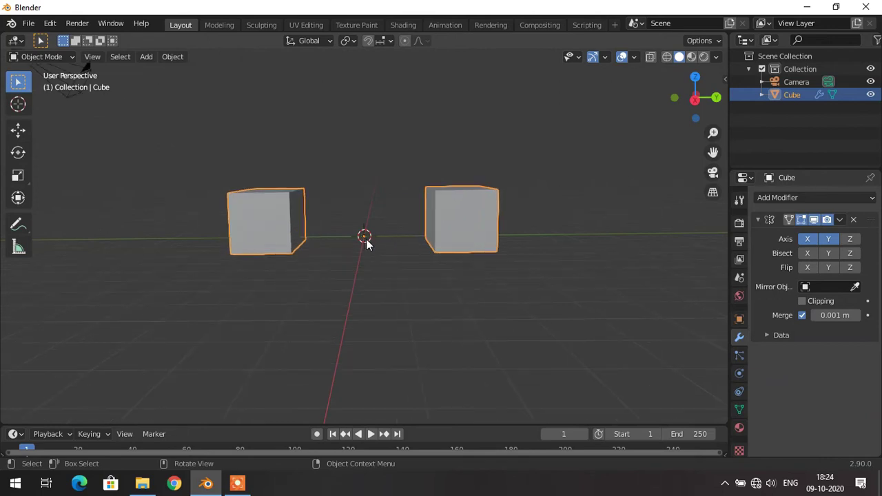
{"action": "scroll", "coordinate": [366, 244], "scroll_direction": "down", "scroll_amount": 3}
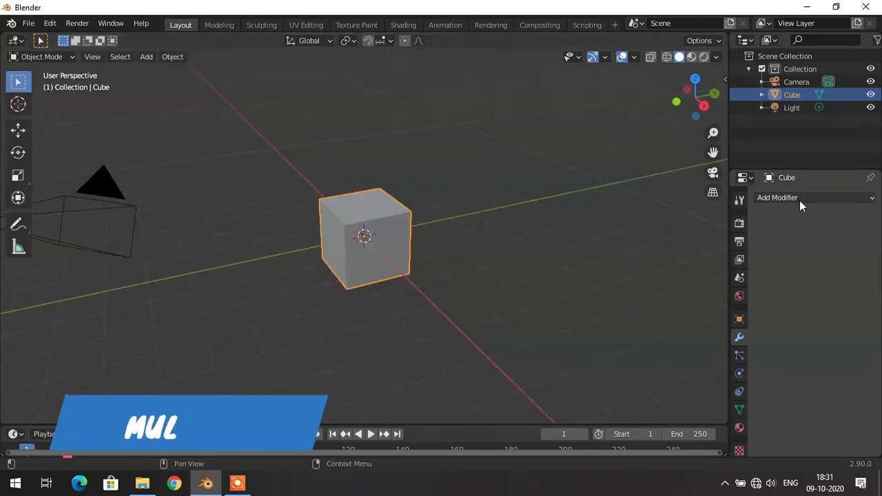
- Add a Multiresolution modifier to the default cube and subdivide it once
{"action": "left_click", "coordinate": [799, 198]}
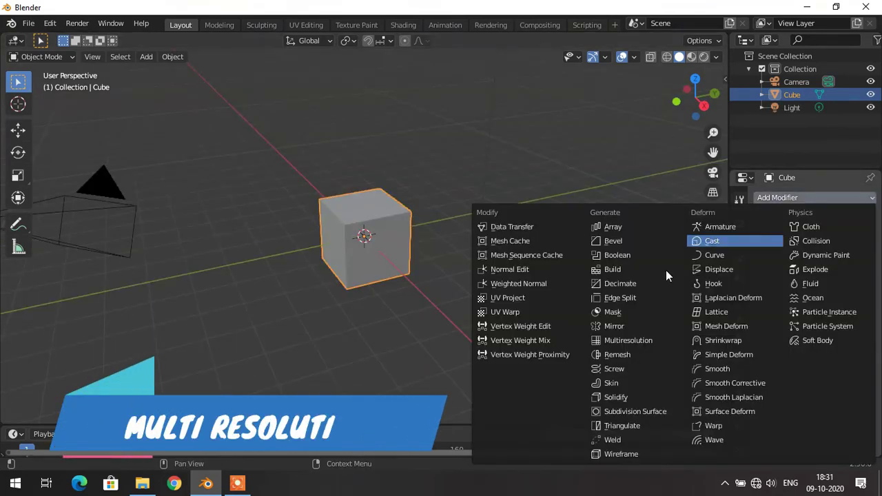
{"action": "left_click", "coordinate": [619, 340]}
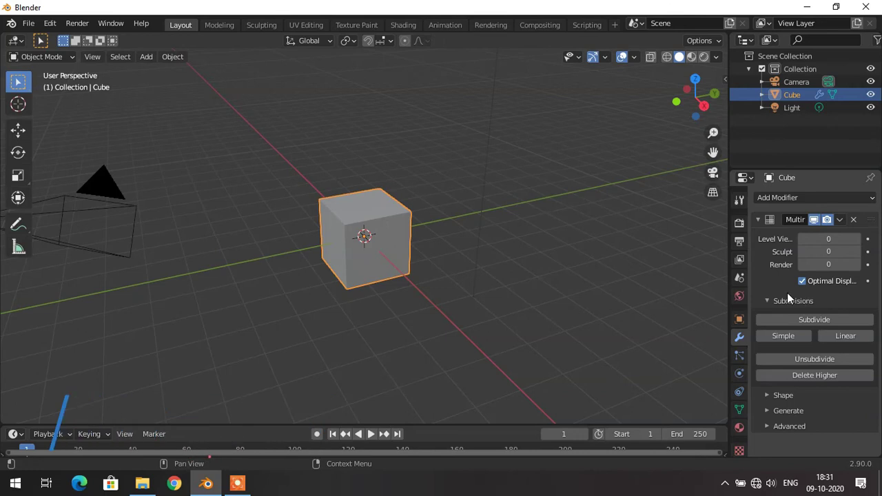
{"action": "left_click", "coordinate": [813, 320]}
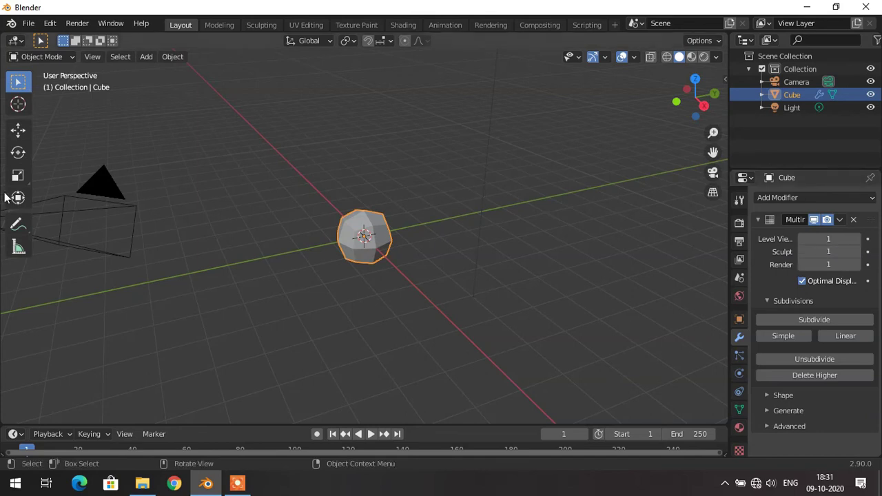
- Try to apply the cube's Multiresolution modifier while in Sculpt Mode
{"action": "left_click", "coordinate": [62, 58]}
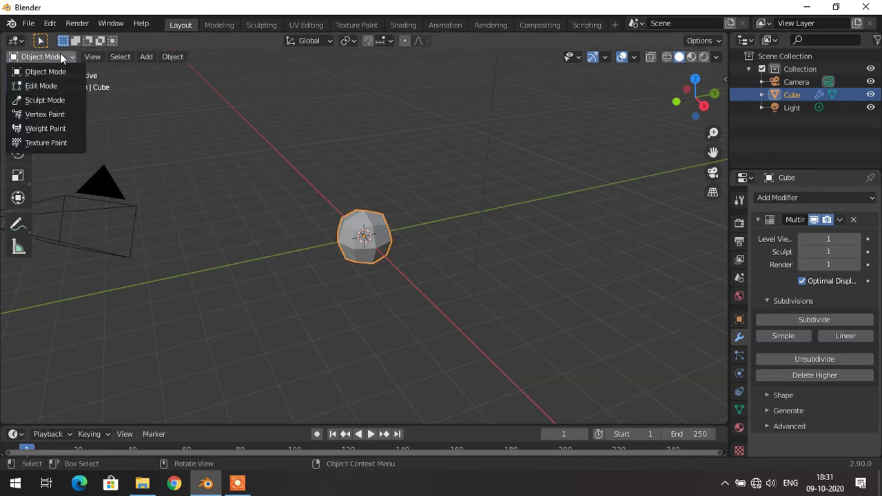
{"action": "left_click", "coordinate": [55, 97]}
{"action": "scroll", "coordinate": [317, 204], "scroll_direction": "up", "scroll_amount": 8}
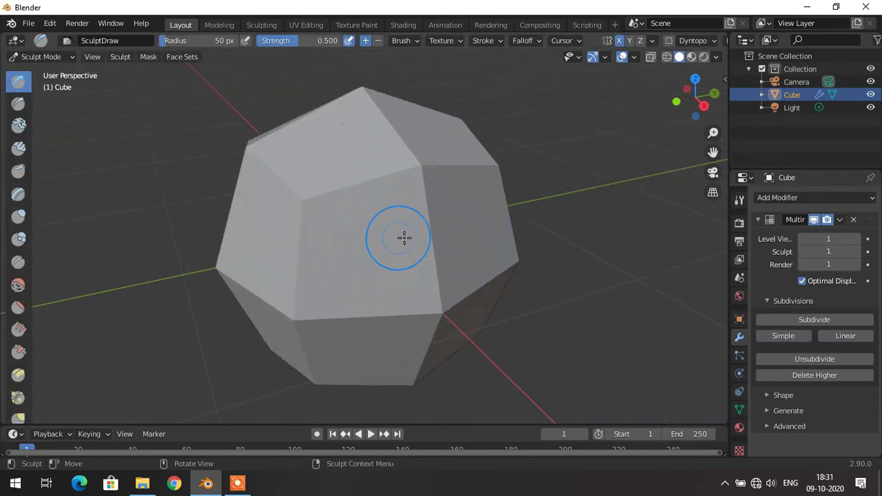
{"action": "scroll", "coordinate": [457, 217], "scroll_direction": "up", "scroll_amount": 1}
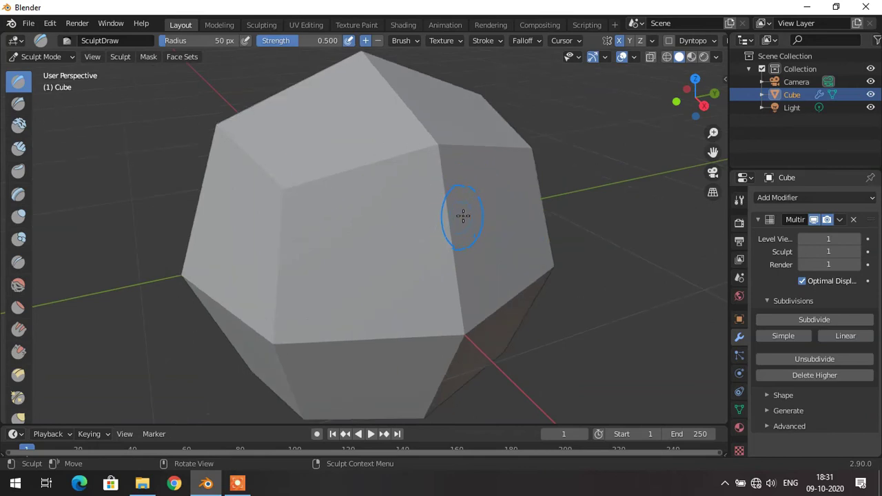
{"action": "scroll", "coordinate": [463, 215], "scroll_direction": "down", "scroll_amount": 1}
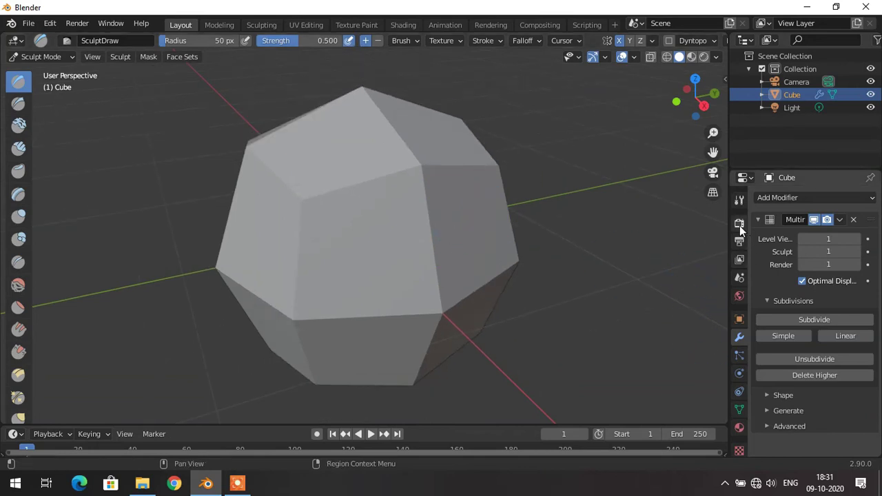
{"action": "left_click", "coordinate": [839, 219]}
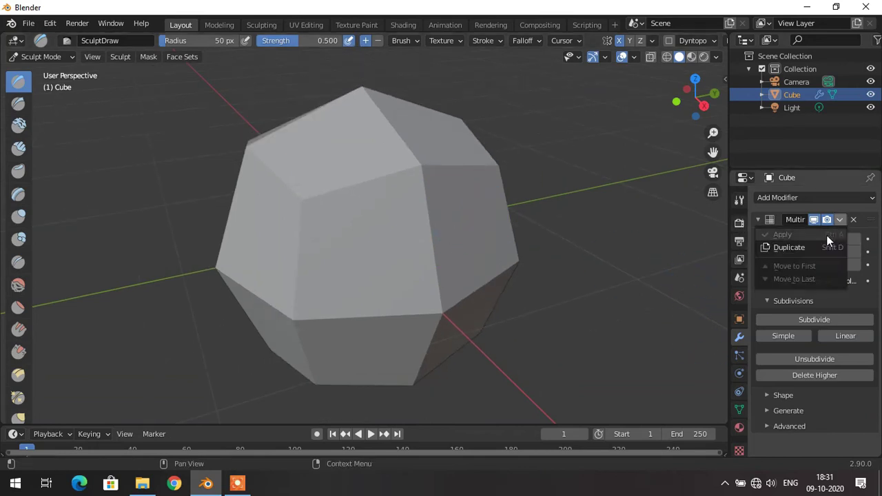
- Return the cube to Object Mode and apply its Multiresolution modifier
{"action": "left_click", "coordinate": [48, 55]}
{"action": "left_click", "coordinate": [47, 69]}
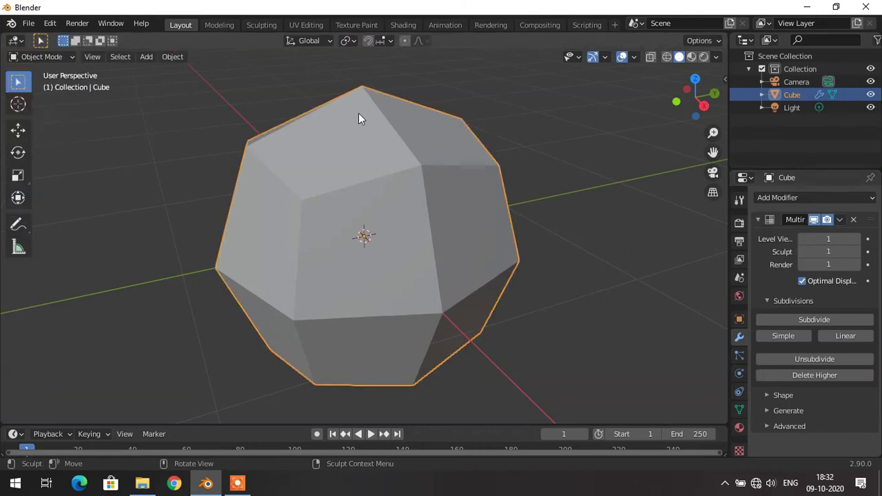
{"action": "left_click", "coordinate": [839, 219]}
{"action": "left_click", "coordinate": [802, 237]}
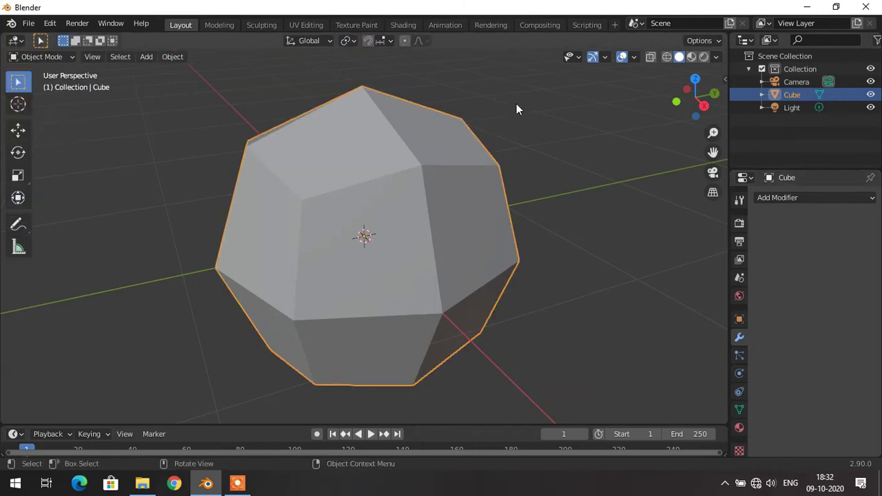
- Put the subdivided cube into Sculpt Mode and enable Dyntopo, accepting the loss of vertex data
{"action": "left_click", "coordinate": [41, 56]}
{"action": "left_click", "coordinate": [42, 102]}
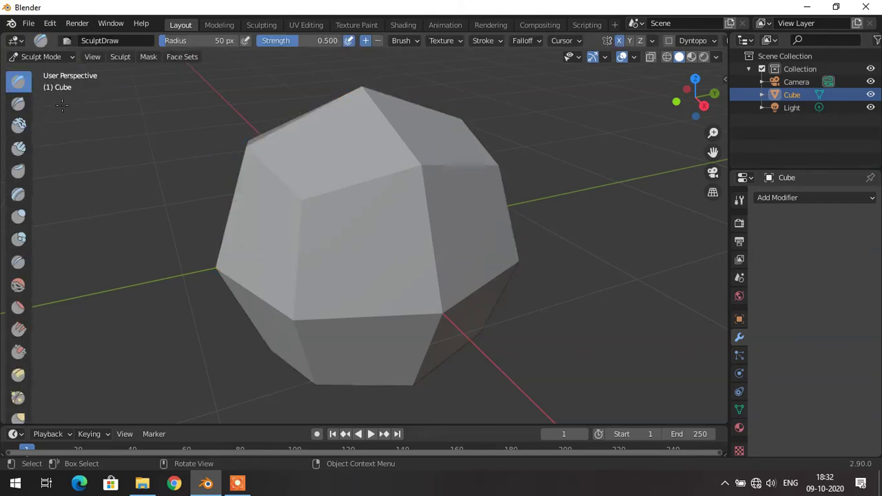
{"action": "left_click", "coordinate": [739, 206]}
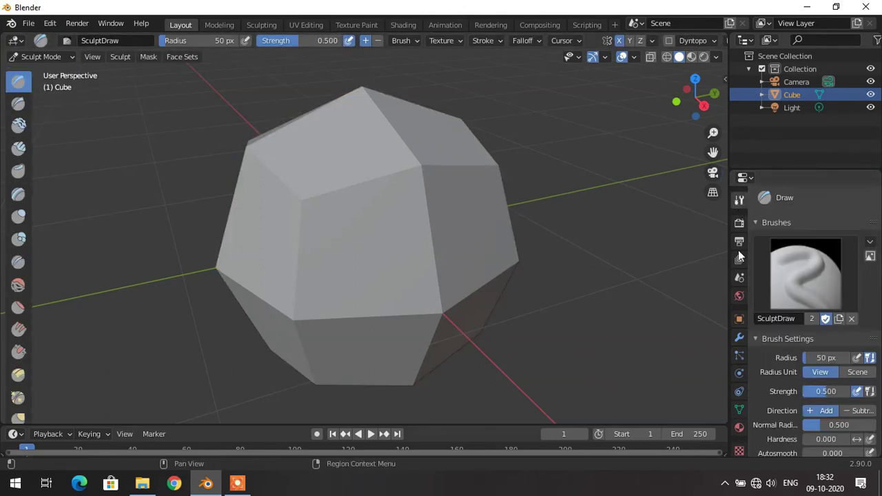
{"action": "scroll", "coordinate": [826, 415], "scroll_direction": "down", "scroll_amount": 5}
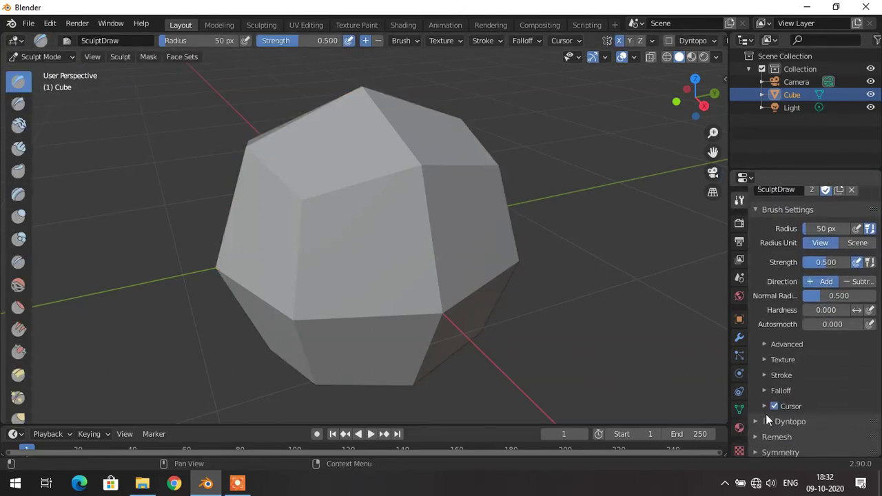
{"action": "left_click", "coordinate": [767, 421]}
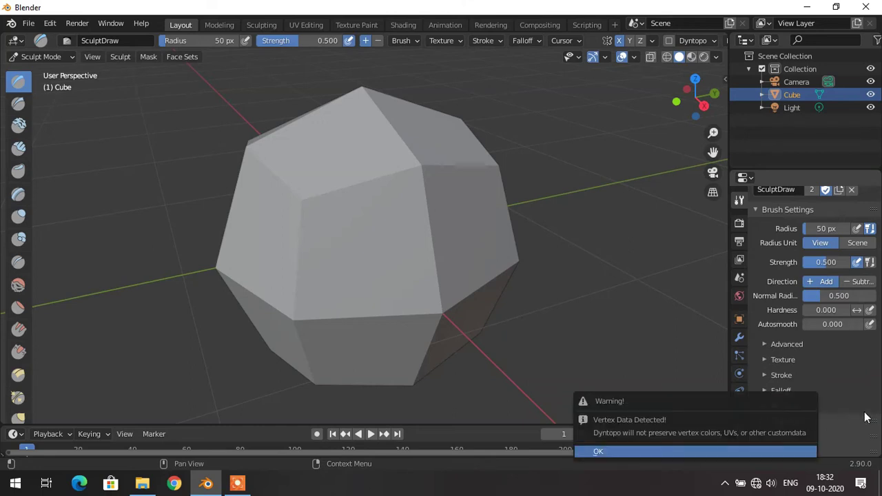
{"action": "left_click", "coordinate": [711, 452]}
- Sculpt raised bumps and winding ridges on the subdivided cube's side faces with the Draw brush at 50 px radius and 0.500 strength
{"action": "mouse_move", "coordinate": [457, 206]}
{"action": "left_mouse_down"}
{"action": "mouse_move", "coordinate": [461, 237]}
{"action": "mouse_move", "coordinate": [452, 229]}
{"action": "mouse_move", "coordinate": [471, 239]}
{"action": "left_mouse_up"}
{"action": "scroll", "coordinate": [471, 239], "scroll_direction": "up", "scroll_amount": 4}
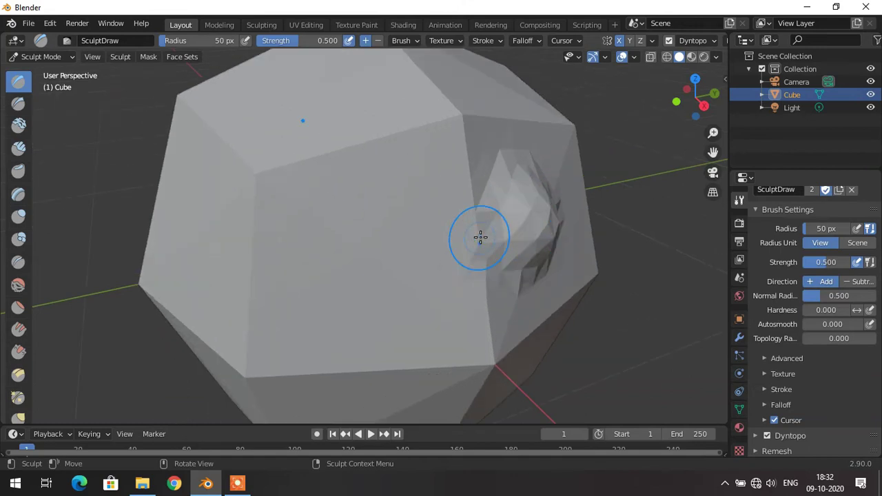
{"action": "left_click_drag", "start_coordinate": [584, 231], "coordinate": [600, 221]}
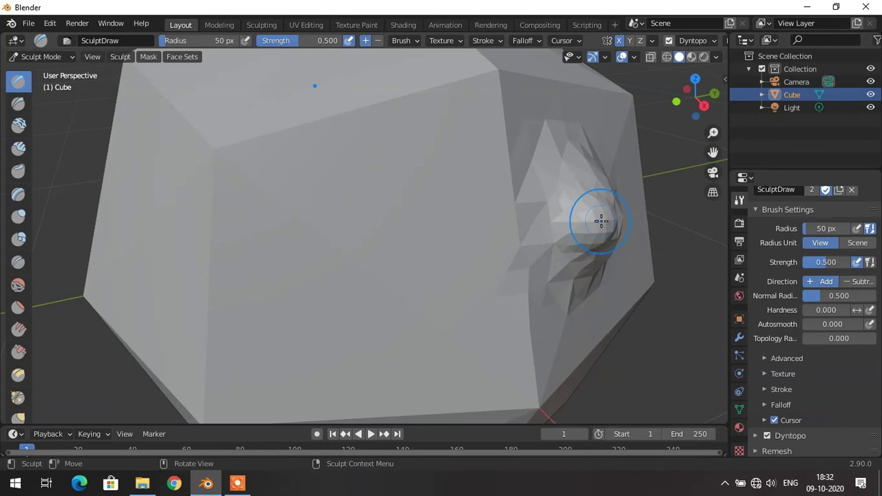
{"action": "middle_click_drag", "start_coordinate": [600, 220], "coordinate": [519, 242]}
{"action": "middle_click_drag", "start_coordinate": [460, 243], "coordinate": [585, 240]}
{"action": "left_click_drag", "start_coordinate": [585, 240], "coordinate": [606, 257]}
{"action": "mouse_move", "coordinate": [606, 257]}
{"action": "middle_mouse_down"}
{"action": "mouse_move", "coordinate": [644, 258]}
{"action": "mouse_move", "coordinate": [374, 257]}
{"action": "middle_mouse_up"}
{"action": "mouse_move", "coordinate": [374, 256]}
{"action": "left_mouse_down"}
{"action": "mouse_move", "coordinate": [330, 225]}
{"action": "mouse_move", "coordinate": [335, 239]}
{"action": "mouse_move", "coordinate": [339, 219]}
{"action": "mouse_move", "coordinate": [370, 252]}
{"action": "mouse_move", "coordinate": [315, 204]}
{"action": "mouse_move", "coordinate": [322, 241]}
{"action": "mouse_move", "coordinate": [348, 259]}
{"action": "mouse_move", "coordinate": [359, 202]}
{"action": "mouse_move", "coordinate": [323, 241]}
{"action": "left_mouse_up"}
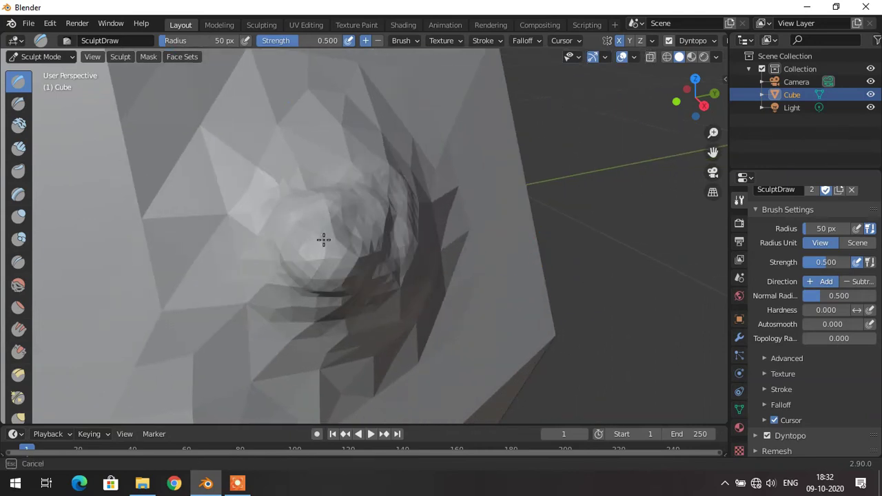
{"action": "mouse_move", "coordinate": [79, 169]}
{"action": "left_mouse_down"}
{"action": "mouse_move", "coordinate": [104, 250]}
{"action": "mouse_move", "coordinate": [137, 312]}
{"action": "mouse_move", "coordinate": [177, 294]}
{"action": "mouse_move", "coordinate": [161, 204]}
{"action": "mouse_move", "coordinate": [206, 149]}
{"action": "mouse_move", "coordinate": [292, 172]}
{"action": "mouse_move", "coordinate": [422, 118]}
{"action": "mouse_move", "coordinate": [505, 162]}
{"action": "mouse_move", "coordinate": [483, 248]}
{"action": "mouse_move", "coordinate": [514, 315]}
{"action": "mouse_move", "coordinate": [505, 329]}
{"action": "mouse_move", "coordinate": [524, 343]}
{"action": "mouse_move", "coordinate": [493, 359]}
{"action": "mouse_move", "coordinate": [488, 333]}
{"action": "mouse_move", "coordinate": [525, 272]}
{"action": "mouse_move", "coordinate": [544, 315]}
{"action": "left_mouse_up"}
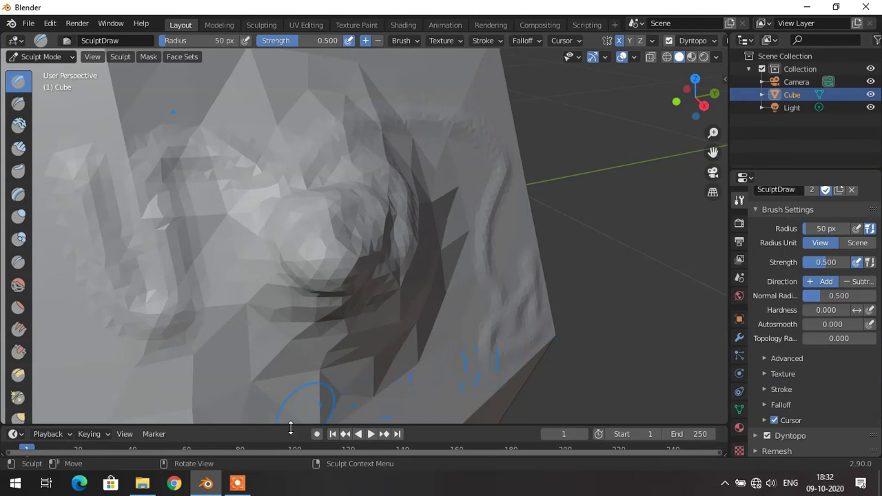
{"action": "left_click", "coordinate": [242, 483]}
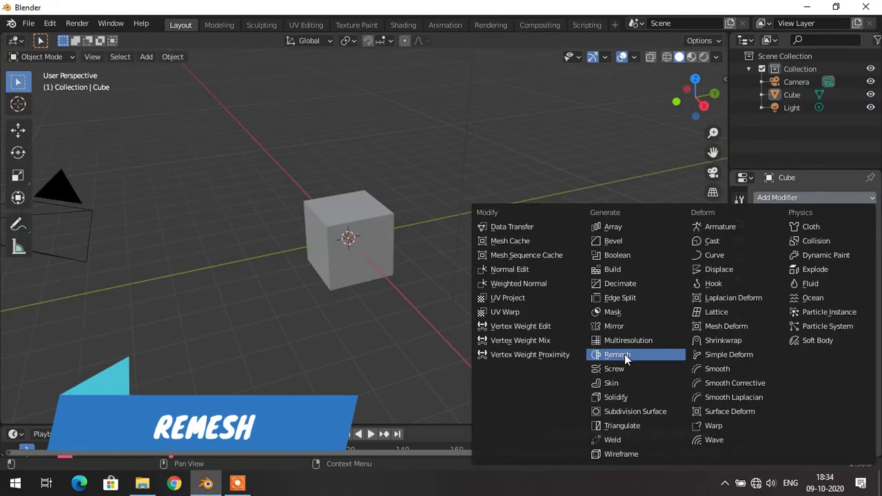
{"action": "scroll", "coordinate": [385, 331], "scroll_direction": "up", "scroll_amount": 2}
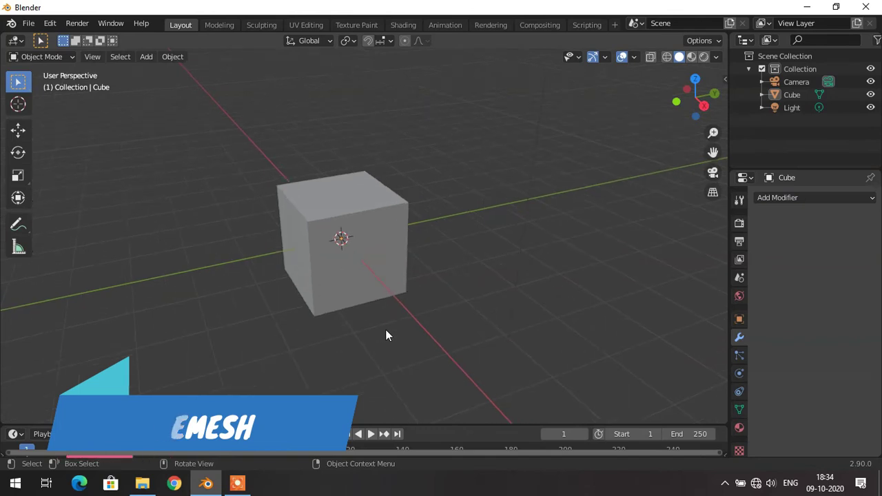
{"action": "scroll", "coordinate": [385, 335], "scroll_direction": "down", "scroll_amount": 1}
{"action": "scroll", "coordinate": [385, 335], "scroll_direction": "up", "scroll_amount": 1}
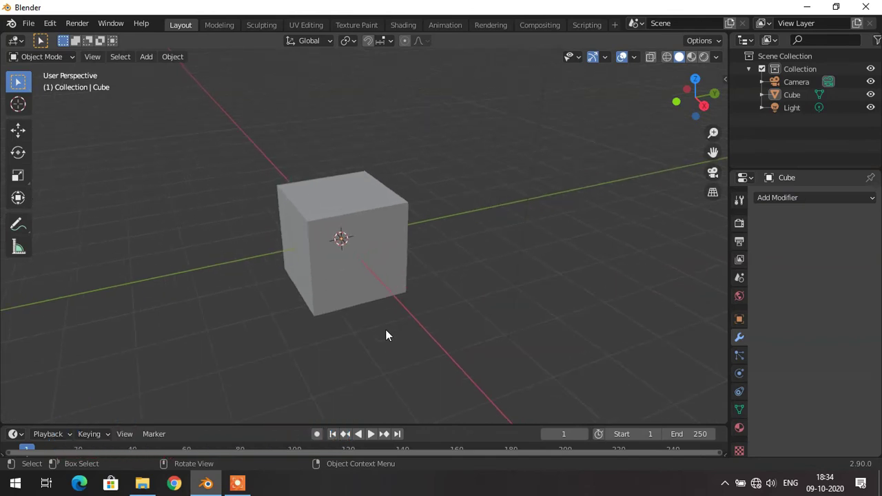
{"action": "scroll", "coordinate": [385, 329], "scroll_direction": "down", "scroll_amount": 1}
{"action": "middle_click_drag", "start_coordinate": [386, 329], "coordinate": [419, 314]}
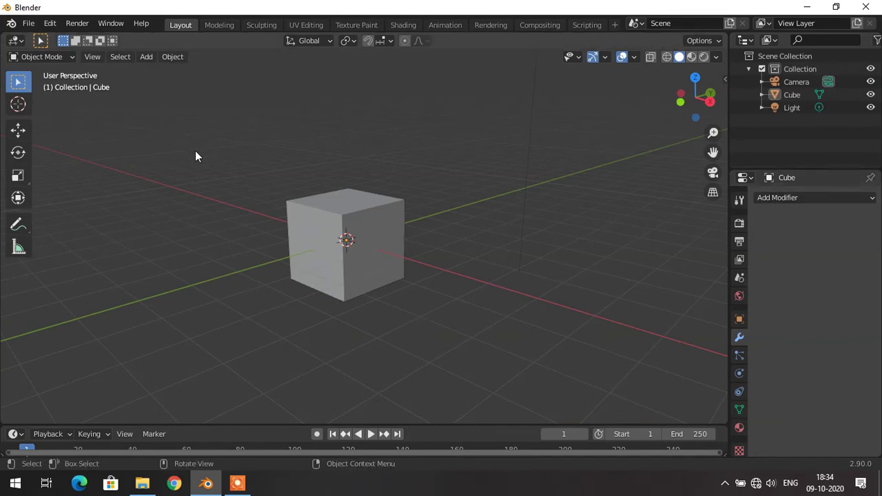
- Switch the fresh default cube to Sculpt Mode and turn on Dyntopo for it
{"action": "left_click", "coordinate": [53, 58]}
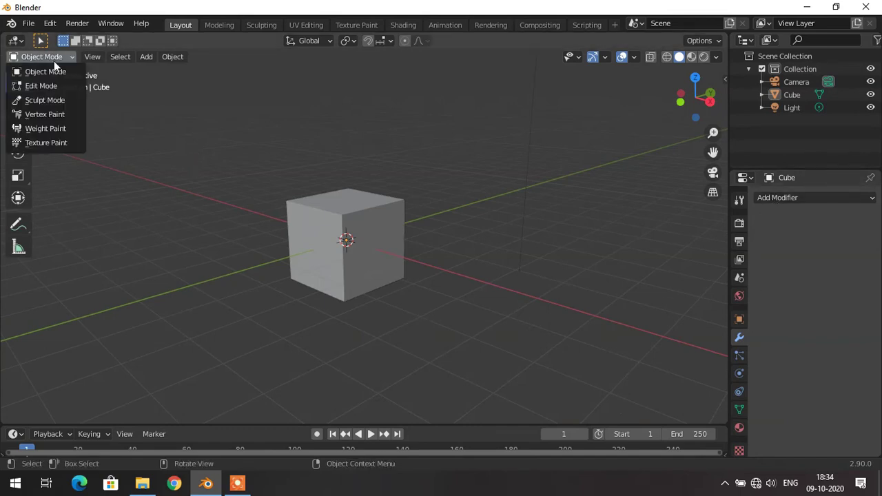
{"action": "left_click", "coordinate": [45, 100]}
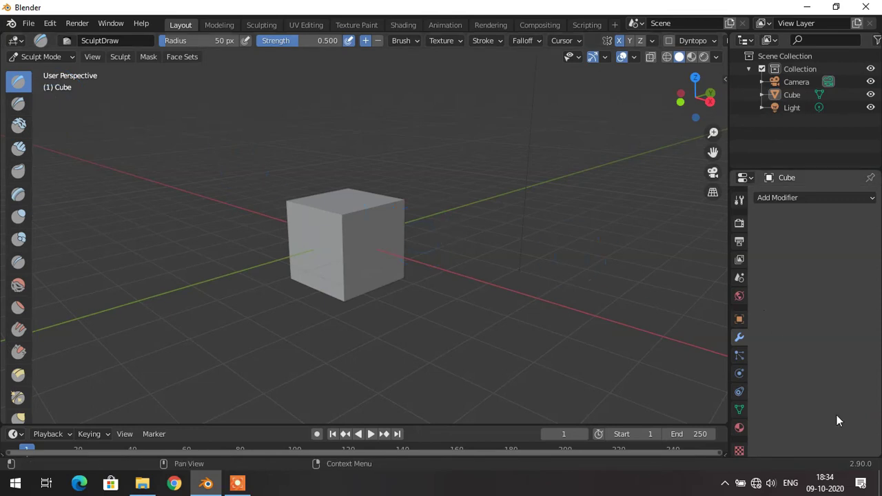
{"action": "left_click", "coordinate": [738, 200]}
{"action": "scroll", "coordinate": [838, 406], "scroll_direction": "down", "scroll_amount": 5}
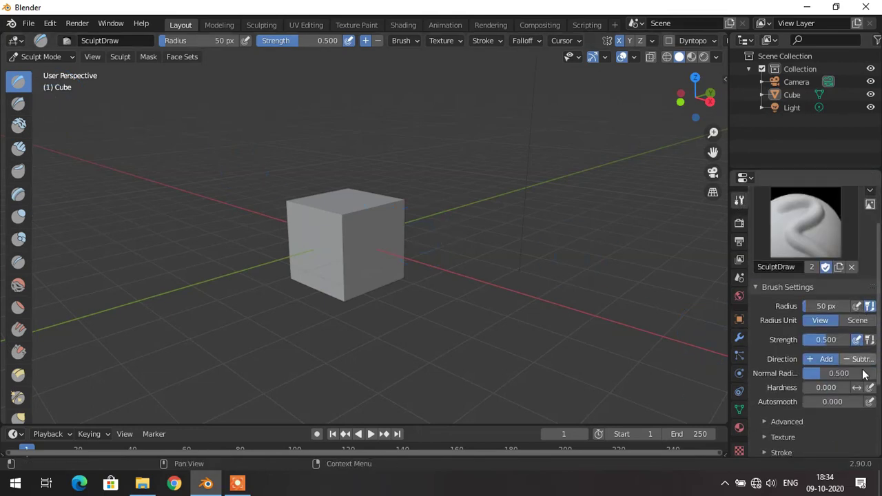
{"action": "left_click", "coordinate": [766, 396]}
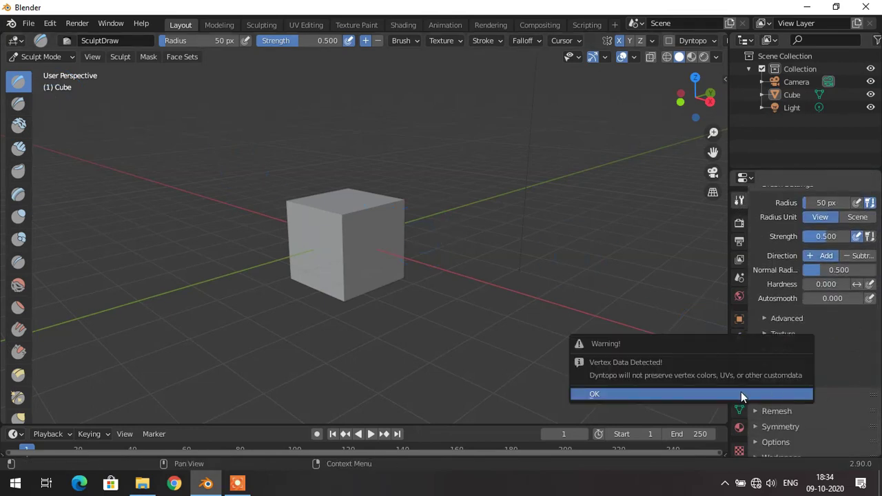
{"action": "left_click", "coordinate": [741, 395]}
- Set the Dyntopo detail size to 10 px and sculpt uneven bulges over the cube's faces with the Draw brush
{"action": "scroll", "coordinate": [840, 418], "scroll_direction": "down", "scroll_amount": 1}
{"action": "left_click", "coordinate": [753, 388]}
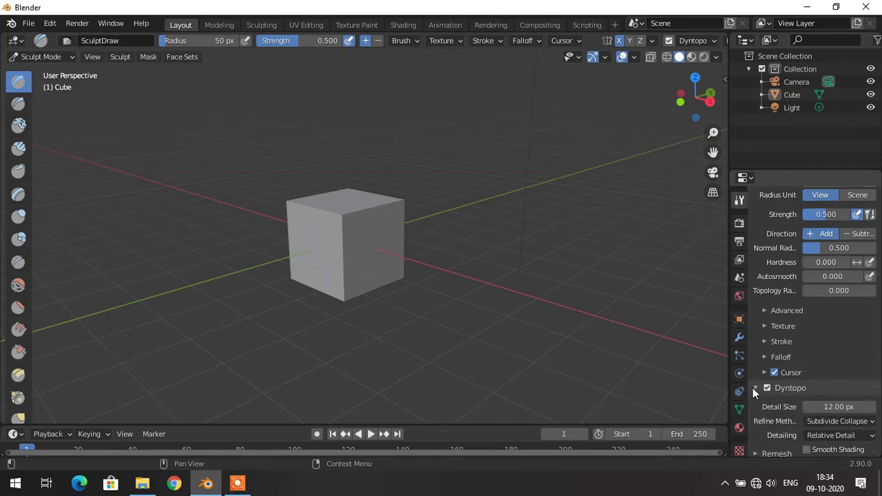
{"action": "left_click", "coordinate": [838, 407]}
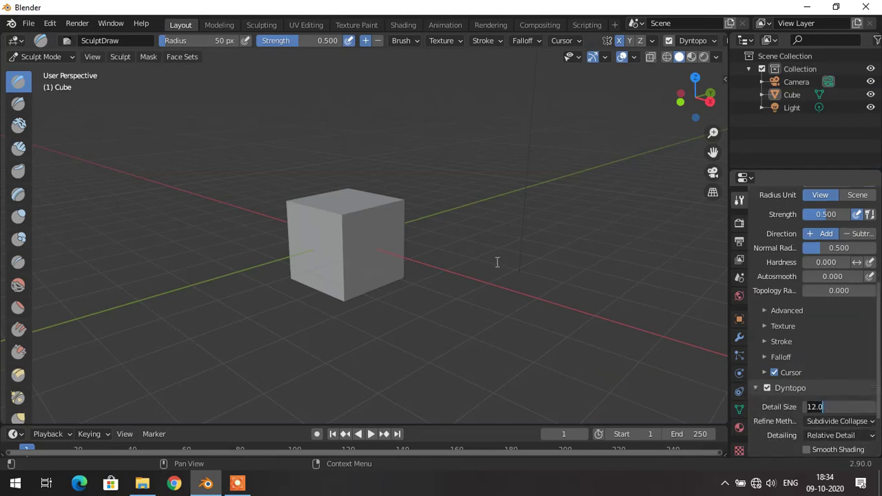
{"action": "type", "text": "10"}
{"action": "key", "text": "Return"}
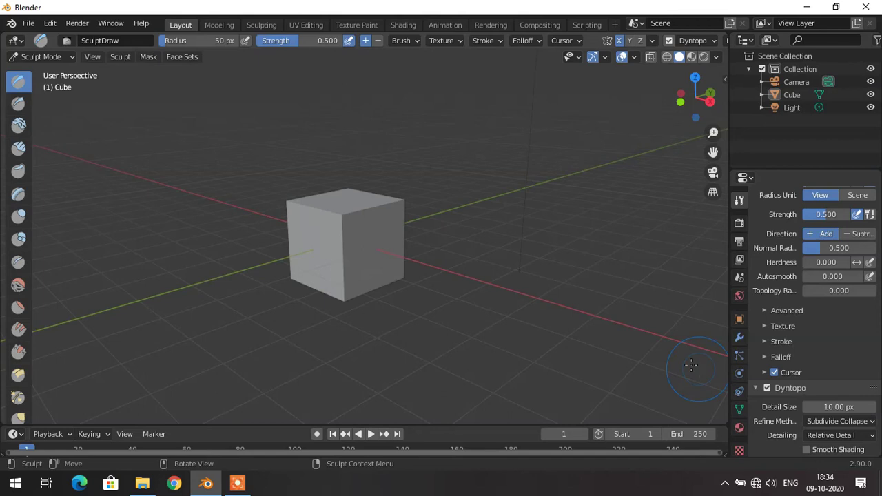
{"action": "mouse_move", "coordinate": [302, 207]}
{"action": "left_mouse_down"}
{"action": "mouse_move", "coordinate": [370, 188]}
{"action": "mouse_move", "coordinate": [461, 186]}
{"action": "mouse_move", "coordinate": [456, 212]}
{"action": "mouse_move", "coordinate": [410, 246]}
{"action": "mouse_move", "coordinate": [339, 278]}
{"action": "mouse_move", "coordinate": [377, 285]}
{"action": "mouse_move", "coordinate": [315, 275]}
{"action": "mouse_move", "coordinate": [333, 230]}
{"action": "mouse_move", "coordinate": [312, 210]}
{"action": "mouse_move", "coordinate": [339, 196]}
{"action": "mouse_move", "coordinate": [366, 199]}
{"action": "mouse_move", "coordinate": [397, 218]}
{"action": "mouse_move", "coordinate": [393, 240]}
{"action": "mouse_move", "coordinate": [403, 261]}
{"action": "left_mouse_up"}
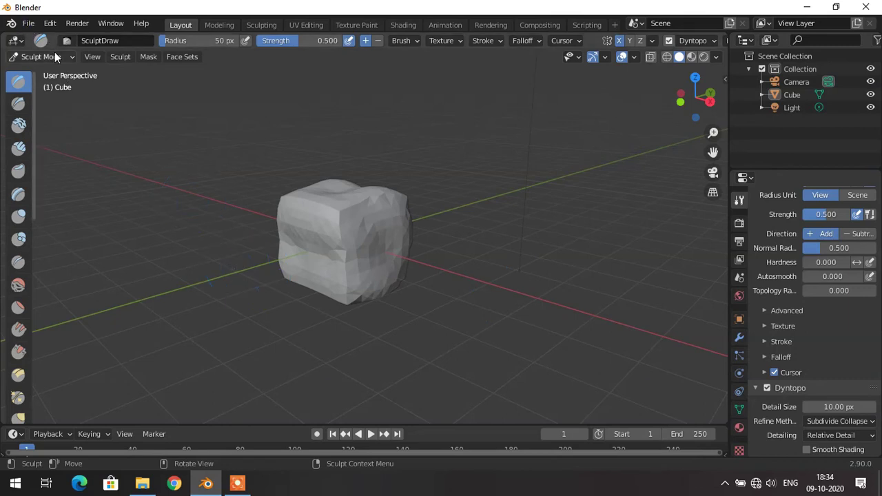
- Enter Edit Mode on the sculpted cube and examine its mesh topology from several sides
{"action": "left_click", "coordinate": [40, 56]}
{"action": "left_click", "coordinate": [41, 85]}
{"action": "scroll", "coordinate": [315, 241], "scroll_direction": "up", "scroll_amount": 4}
{"action": "scroll", "coordinate": [311, 251], "scroll_direction": "down", "scroll_amount": 2}
{"action": "middle_click_drag", "start_coordinate": [309, 258], "coordinate": [448, 272]}
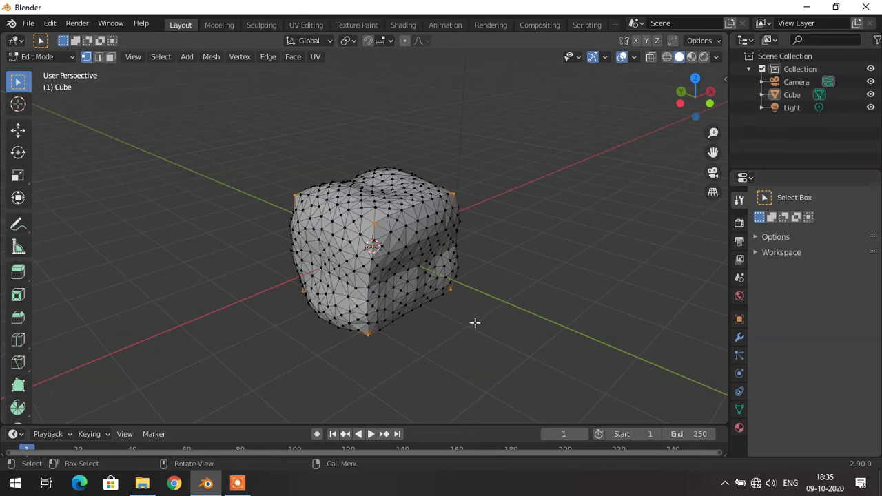
- Add a Remesh modifier to the sculpted cube, return to Object Mode and apply the modifier
{"action": "left_click", "coordinate": [738, 337]}
{"action": "left_click", "coordinate": [817, 196]}
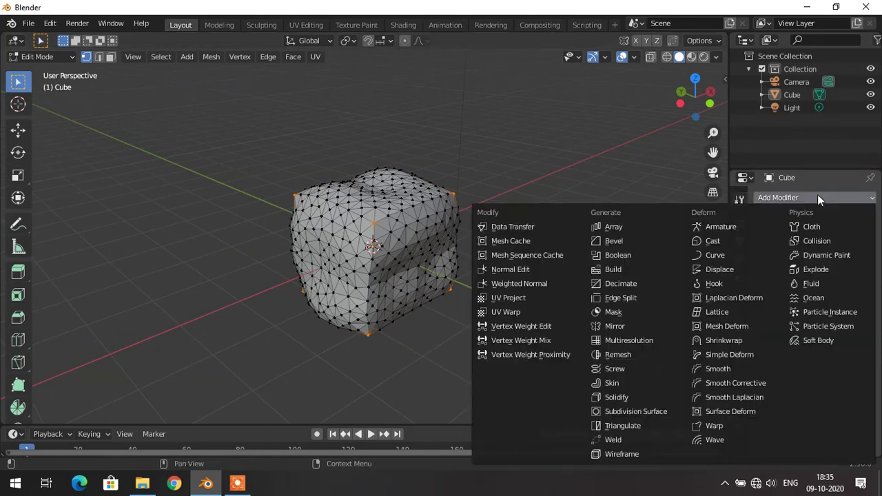
{"action": "left_click", "coordinate": [619, 354]}
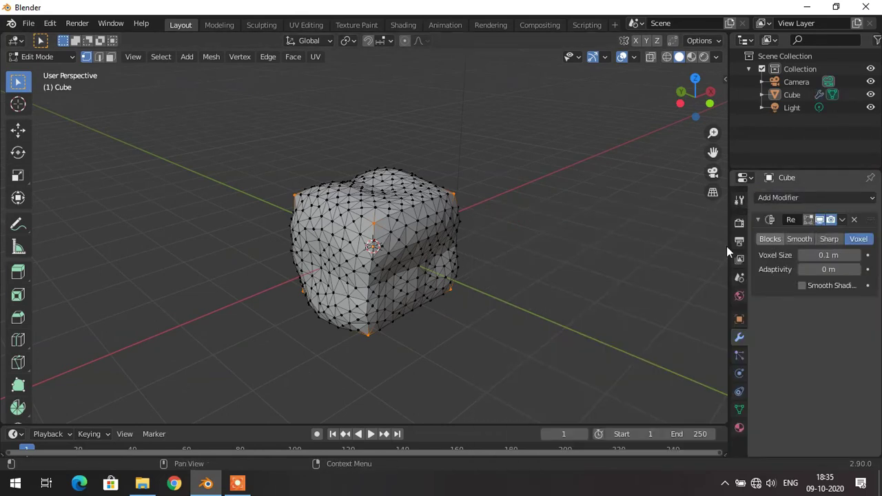
{"action": "left_click", "coordinate": [61, 57]}
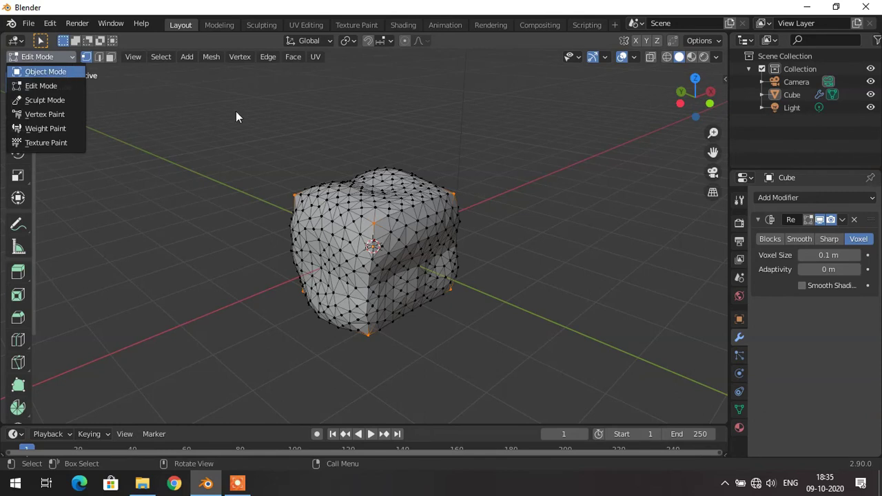
{"action": "key", "text": "Tab"}
{"action": "left_click", "coordinate": [842, 220]}
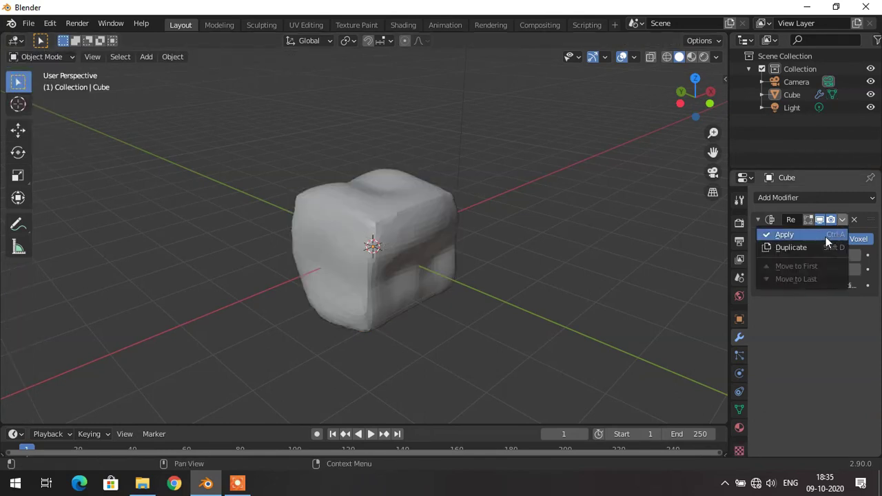
{"action": "left_click", "coordinate": [828, 238]}
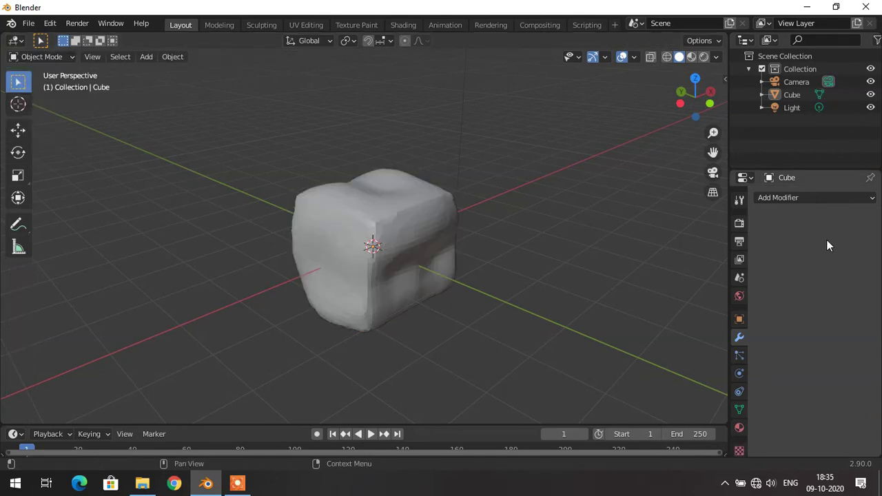
- Enter Edit Mode on the remeshed cube and examine its new topology from different angles
{"action": "left_click", "coordinate": [39, 57]}
{"action": "left_click", "coordinate": [34, 86]}
{"action": "scroll", "coordinate": [284, 292], "scroll_direction": "down", "scroll_amount": 2}
{"action": "middle_click_drag", "start_coordinate": [284, 291], "coordinate": [423, 292]}
{"action": "scroll", "coordinate": [436, 279], "scroll_direction": "up", "scroll_amount": 3}
{"action": "middle_click_drag", "start_coordinate": [583, 269], "coordinate": [590, 236]}
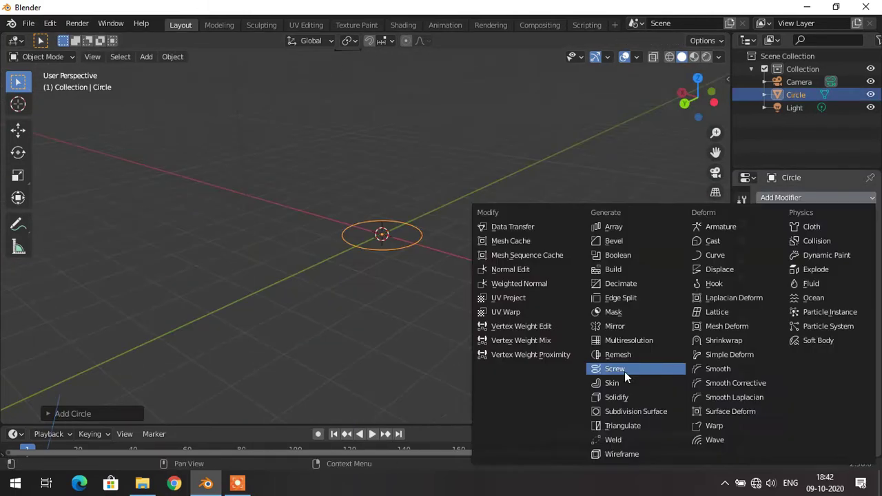
{"action": "scroll", "coordinate": [409, 333], "scroll_direction": "up", "scroll_amount": 2}
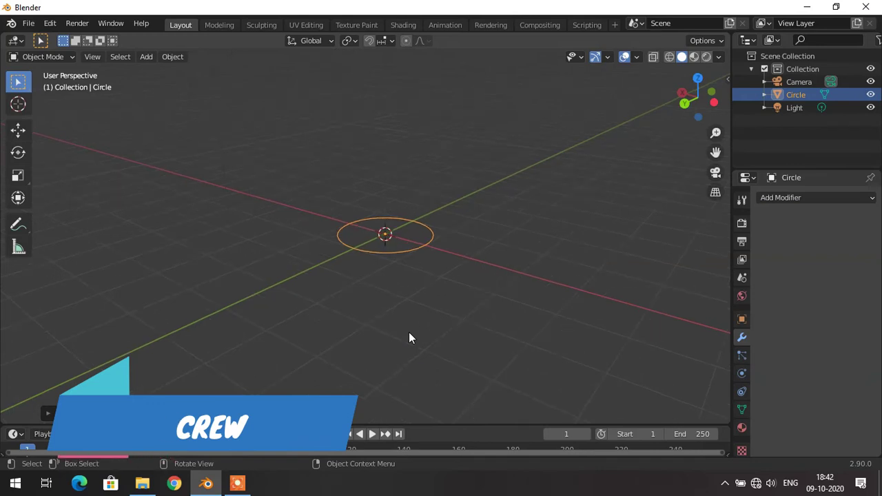
- In Edit Mode, rotate the circle 90° about the X axis and move it away from the object's origin
{"action": "key", "text": "Tab"}
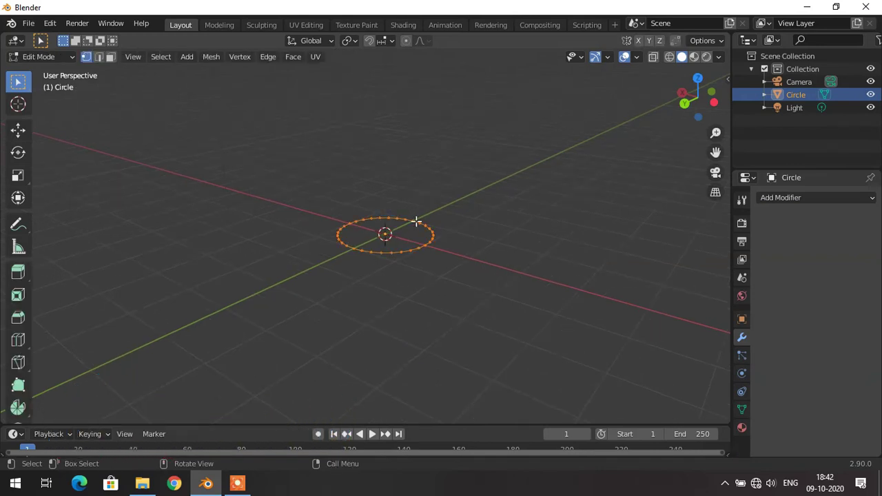
{"action": "type", "text": "r"}
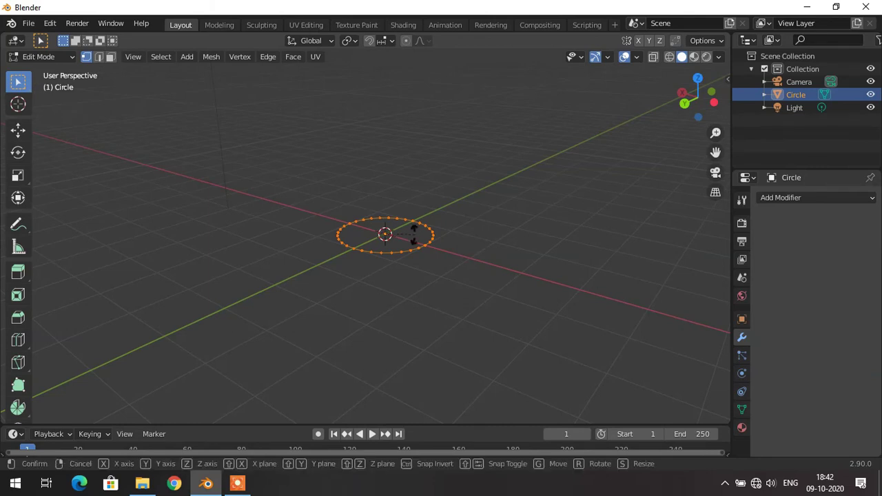
{"action": "type", "text": "x90"}
{"action": "key", "text": "Return"}
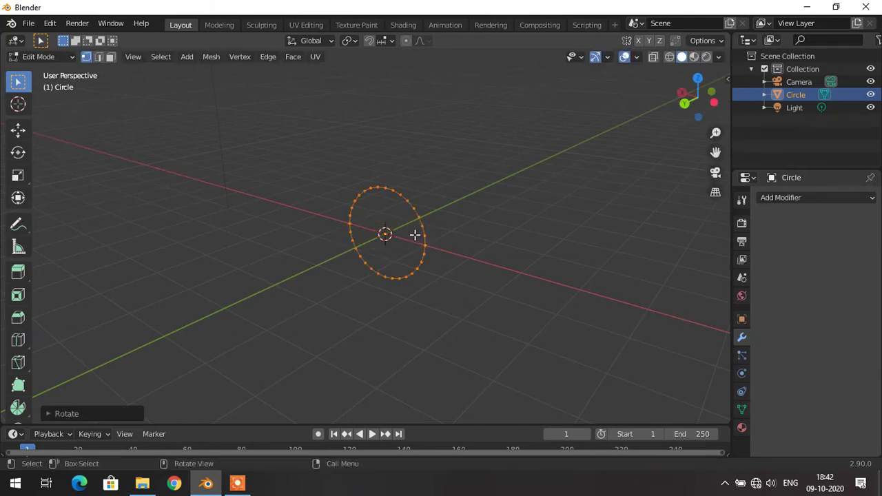
{"action": "key", "text": "g"}
{"action": "left_click", "coordinate": [326, 222]}
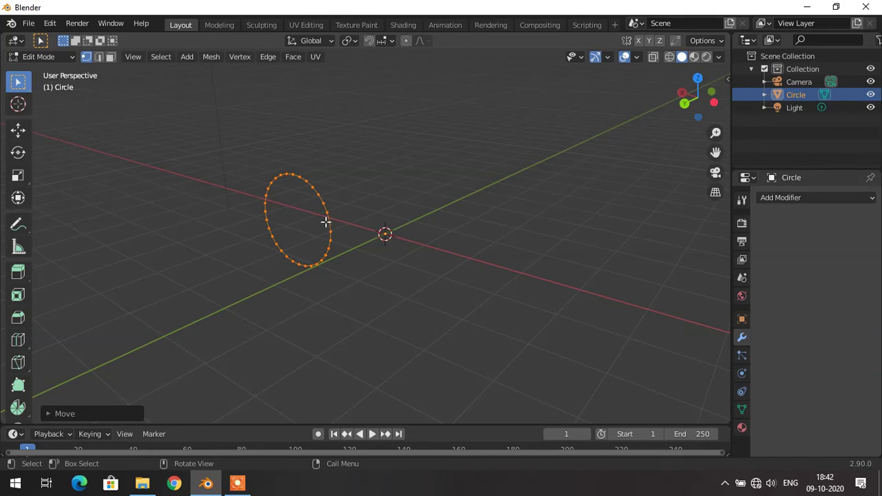
{"action": "middle_click_drag", "start_coordinate": [532, 264], "coordinate": [517, 263]}
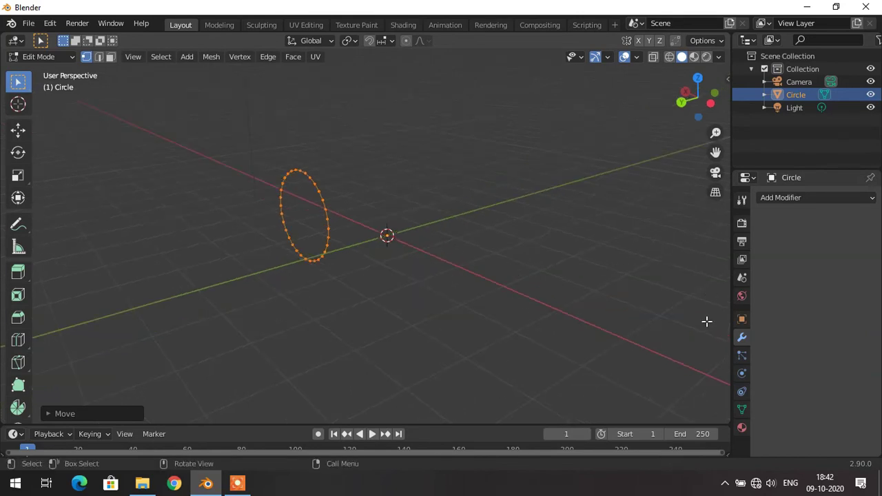
- Add a Screw modifier to the circle and return to Object Mode
{"action": "left_click", "coordinate": [817, 198]}
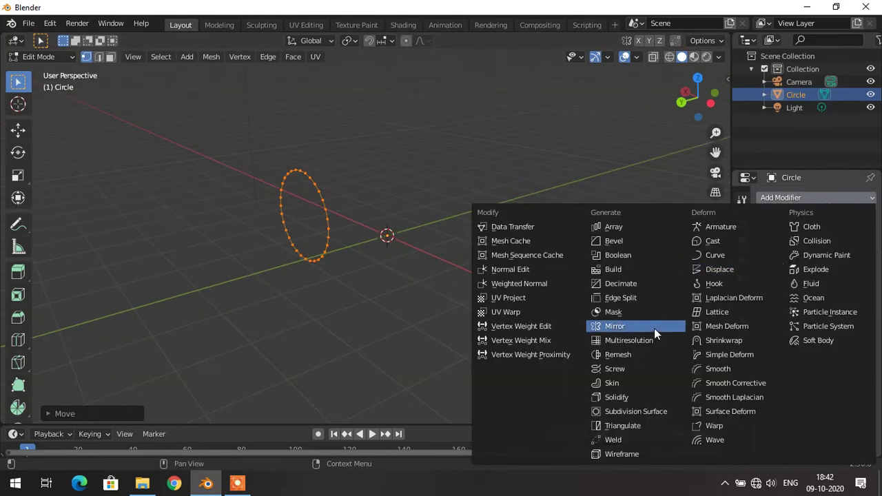
{"action": "left_click", "coordinate": [628, 369]}
{"action": "scroll", "coordinate": [575, 316], "scroll_direction": "down", "scroll_amount": 4}
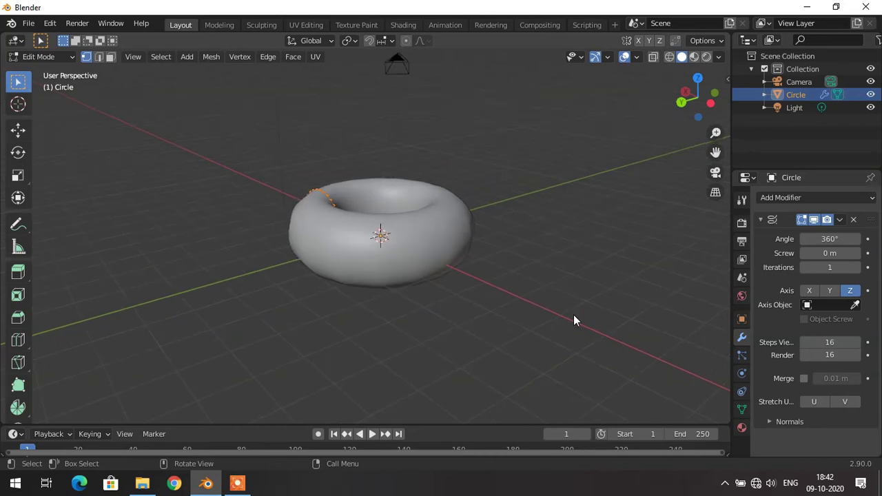
{"action": "key", "text": "Tab"}
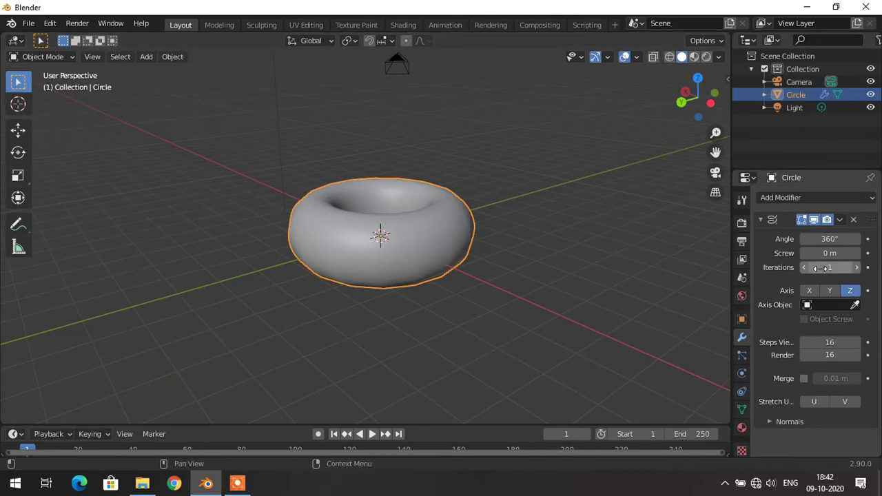
- Set the Screw modifier's Screw offset to -6 m and its Iterations to 26
{"action": "left_click_drag", "start_coordinate": [830, 253], "coordinate": [724, 253]}
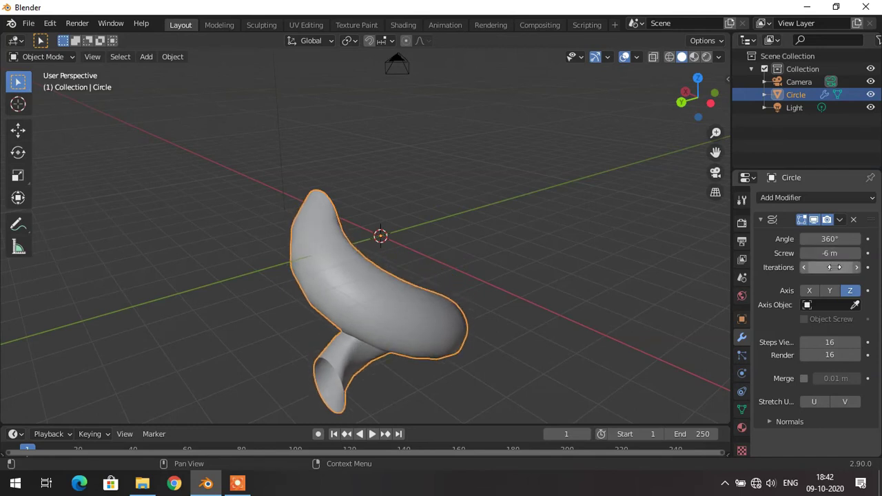
{"action": "left_click_drag", "start_coordinate": [830, 267], "coordinate": [848, 268]}
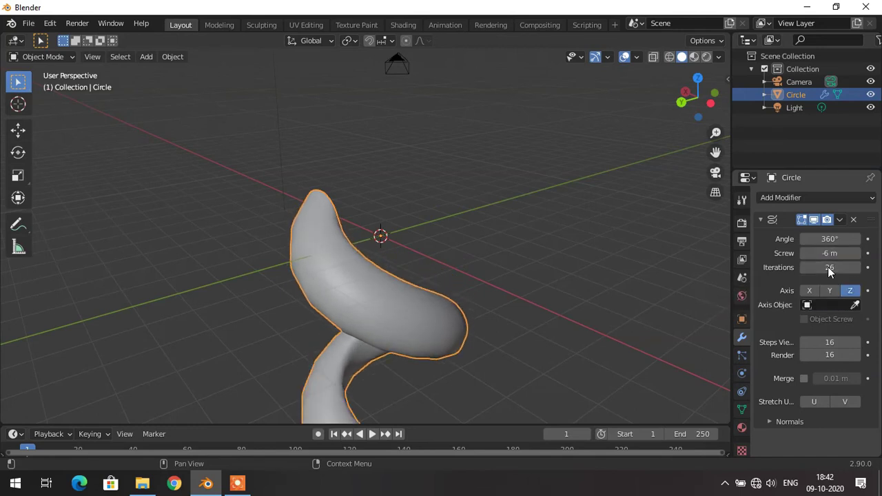
{"action": "scroll", "coordinate": [566, 257], "scroll_direction": "down", "scroll_amount": 8}
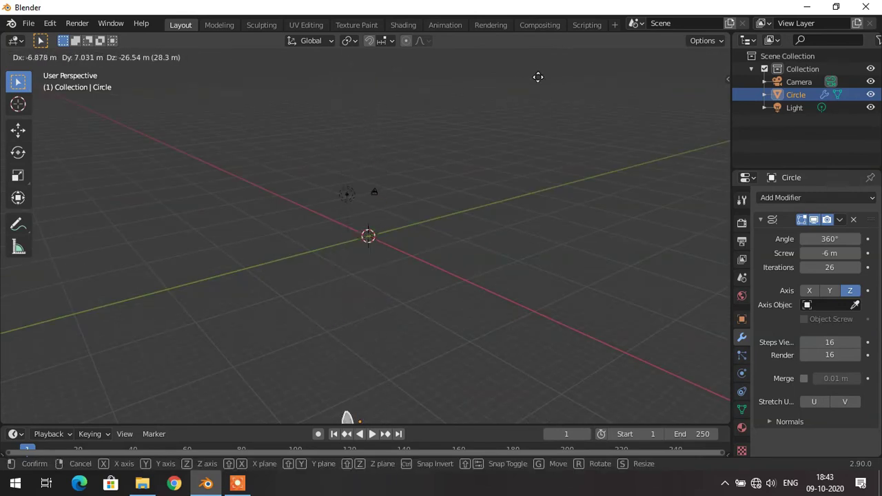
- Move the coiled shape to a new place in the scene and lower the Screw modifier's Iterations
{"action": "left_click", "coordinate": [497, 190]}
{"action": "left_click_drag", "start_coordinate": [829, 267], "coordinate": [806, 267]}
{"action": "scroll", "coordinate": [406, 303], "scroll_direction": "down", "scroll_amount": 6}
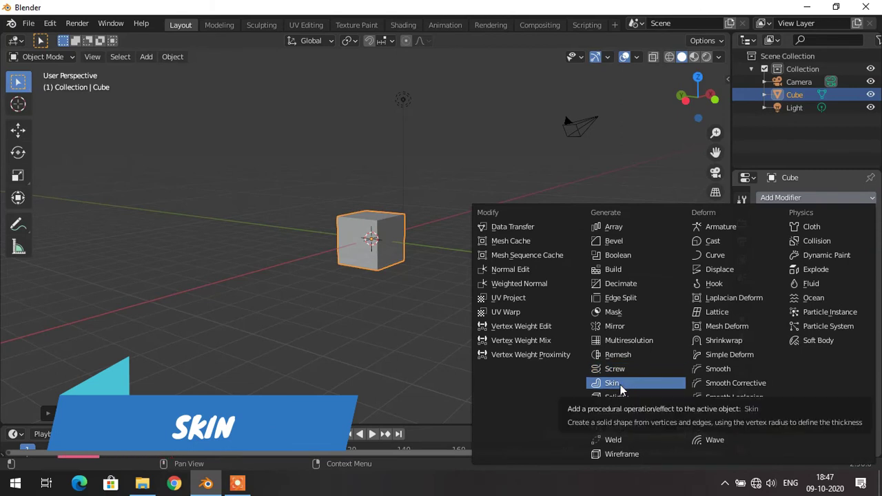
- Add a Skin modifier to the cube and enter Edit Mode
{"action": "left_click", "coordinate": [620, 384]}
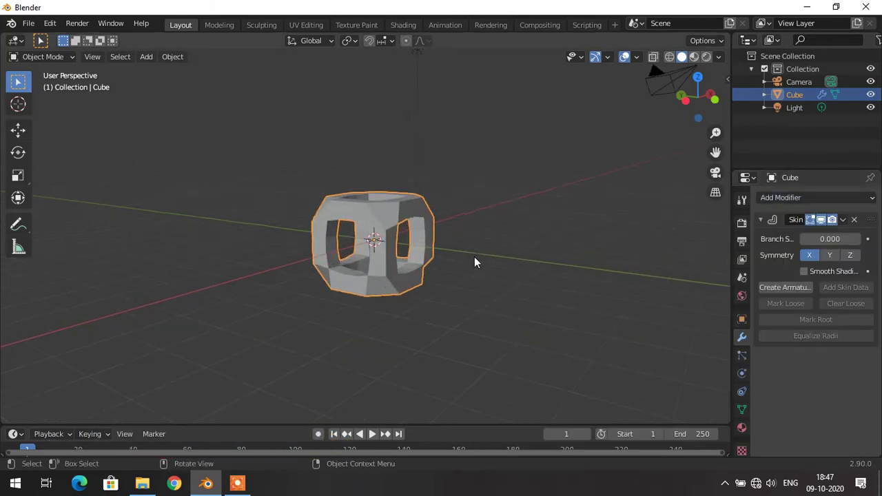
{"action": "middle_click_drag", "start_coordinate": [473, 256], "coordinate": [516, 255]}
{"action": "key", "text": "Tab"}
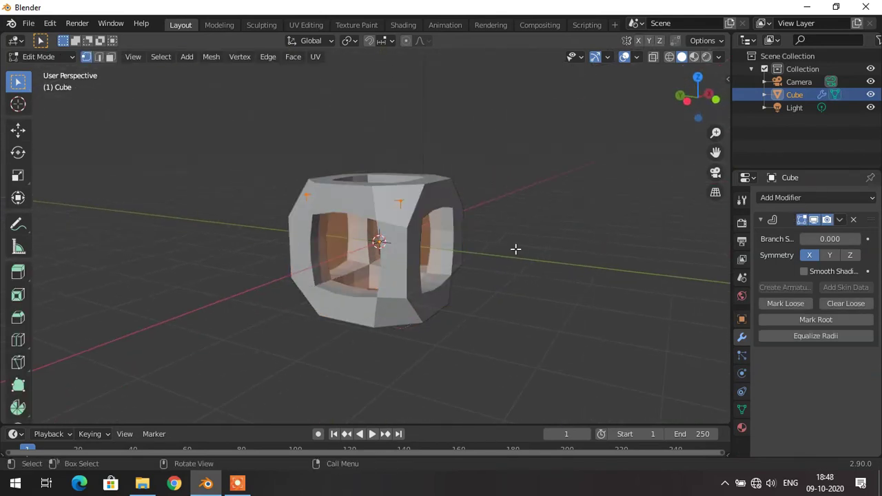
- Select the cube's whole mesh and scale it up slightly
{"action": "left_click_drag", "start_coordinate": [267, 162], "coordinate": [541, 347]}
{"action": "key", "text": "s"}
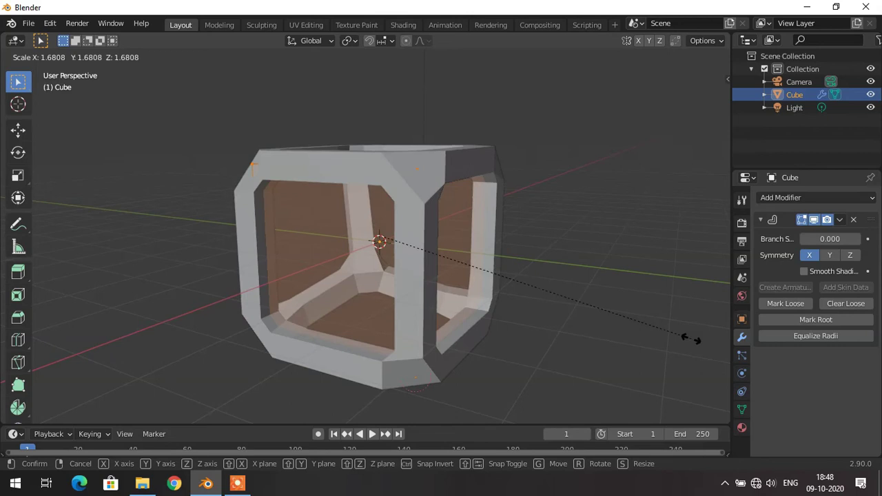
{"action": "left_click", "coordinate": [586, 312]}
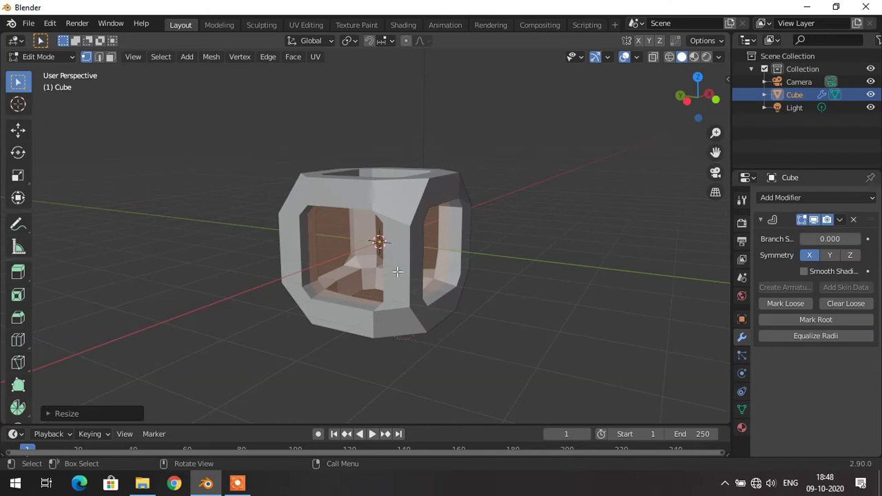
- Switch to Wireframe shading and shrink the skin radius of all the cube's vertices to about 0.44 of its size
{"action": "key", "text": "z"}
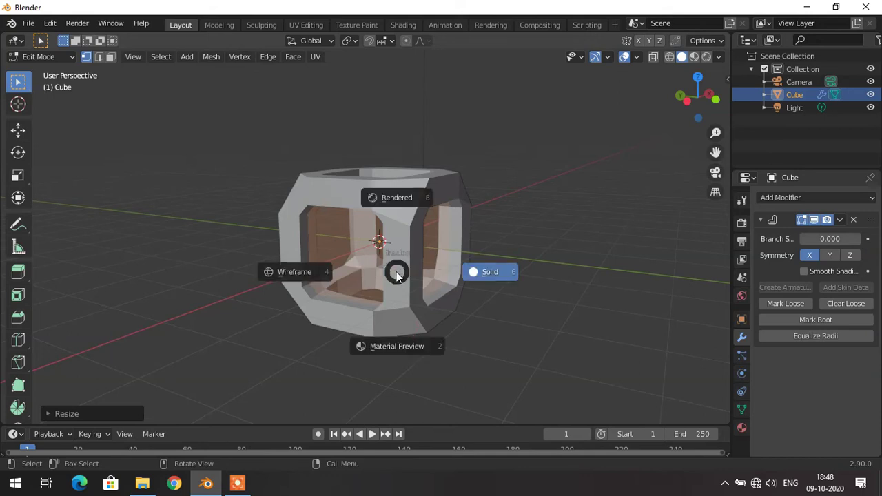
{"action": "left_click", "coordinate": [304, 276]}
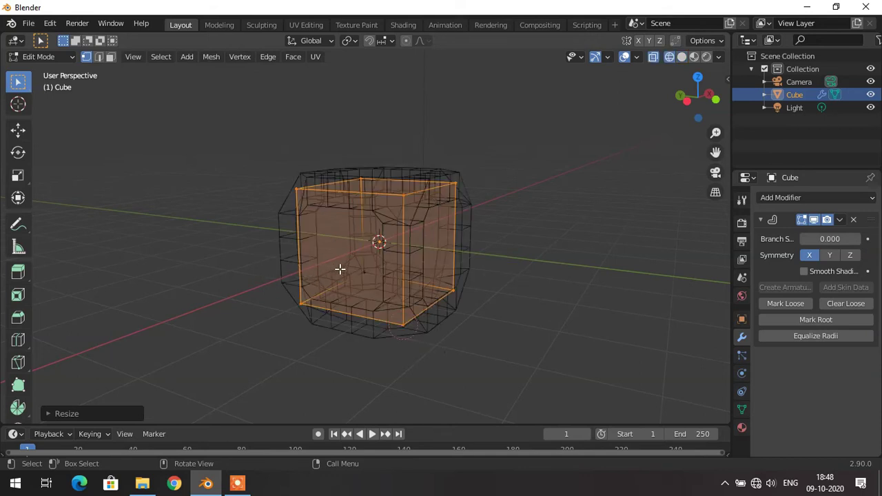
{"action": "key", "text": "ctrl+a"}
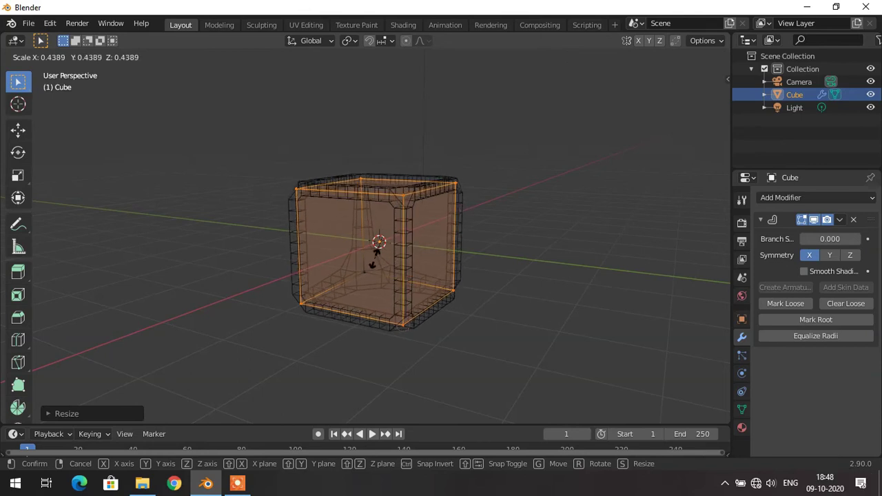
{"action": "left_click", "coordinate": [375, 257]}
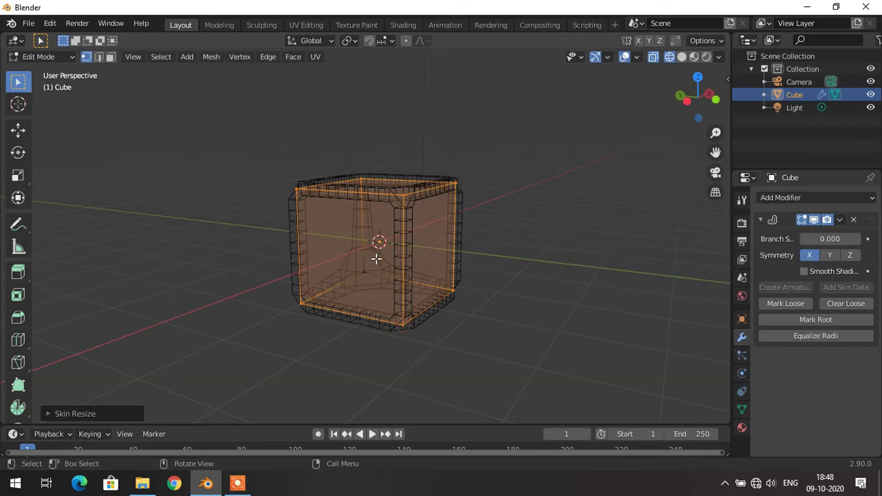
- Return to Object Mode and show the skinned cube frame in Solid shading
{"action": "key", "text": "Tab"}
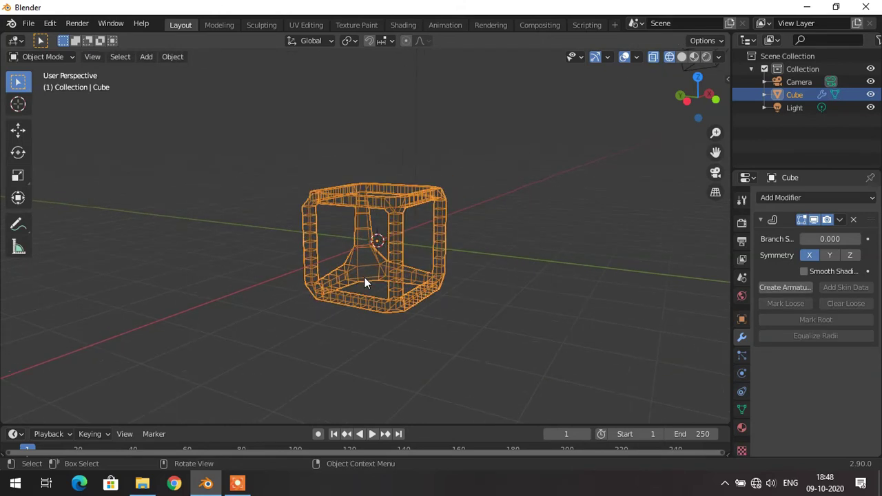
{"action": "key", "text": "z"}
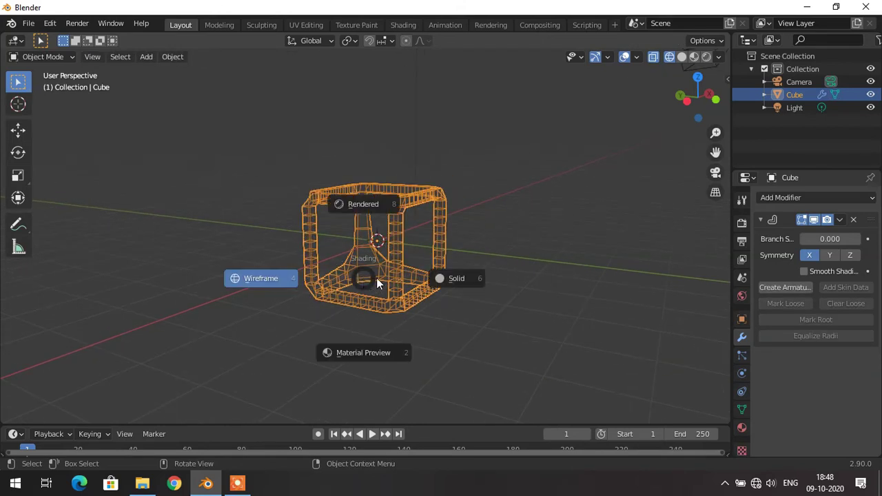
{"action": "left_click", "coordinate": [455, 281]}
{"action": "middle_click_drag", "start_coordinate": [494, 281], "coordinate": [496, 299]}
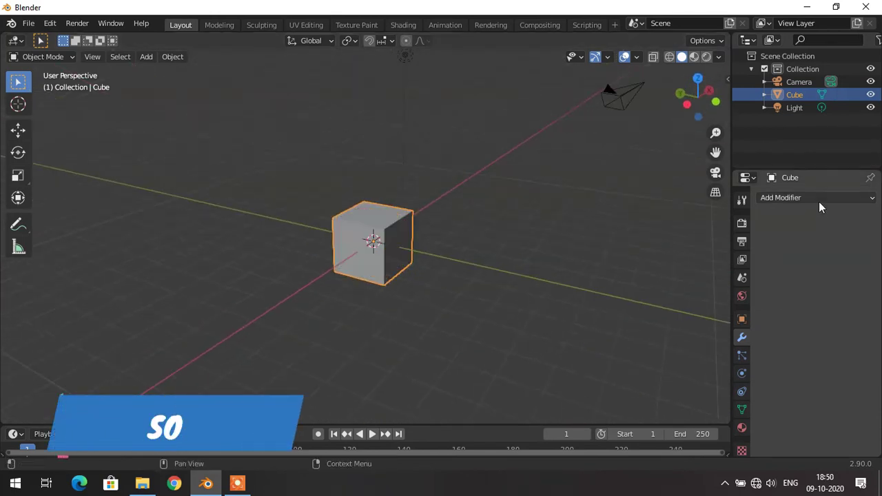
- Replace the default cube with a new plane mesh
{"action": "left_click", "coordinate": [818, 201]}
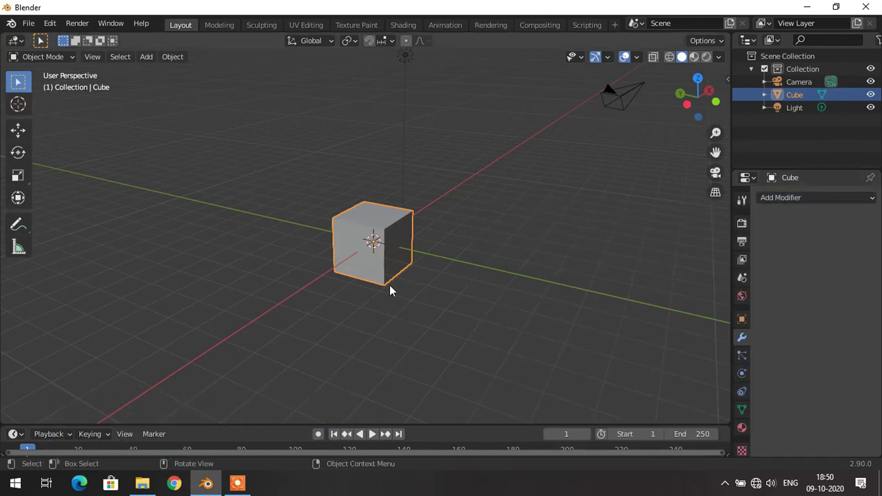
{"action": "key", "text": "Delete"}
{"action": "key", "text": "shift+a"}
{"action": "mouse_move", "coordinate": [351, 193]}
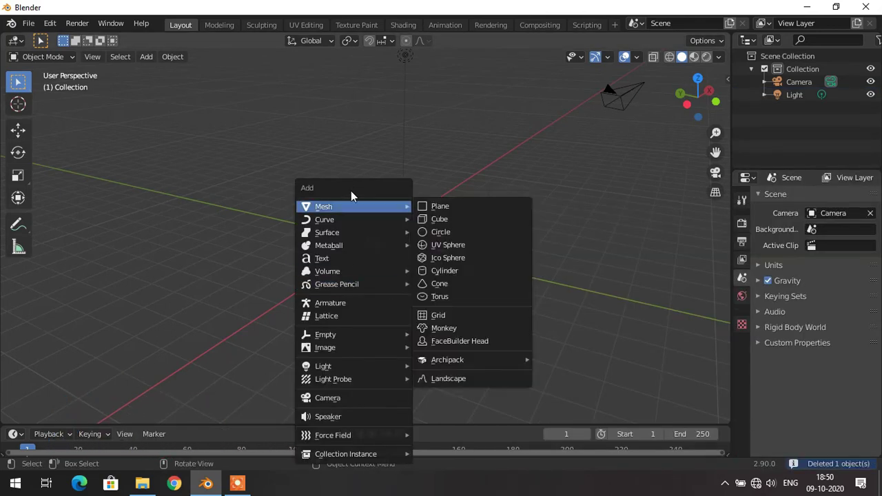
{"action": "left_click", "coordinate": [427, 209]}
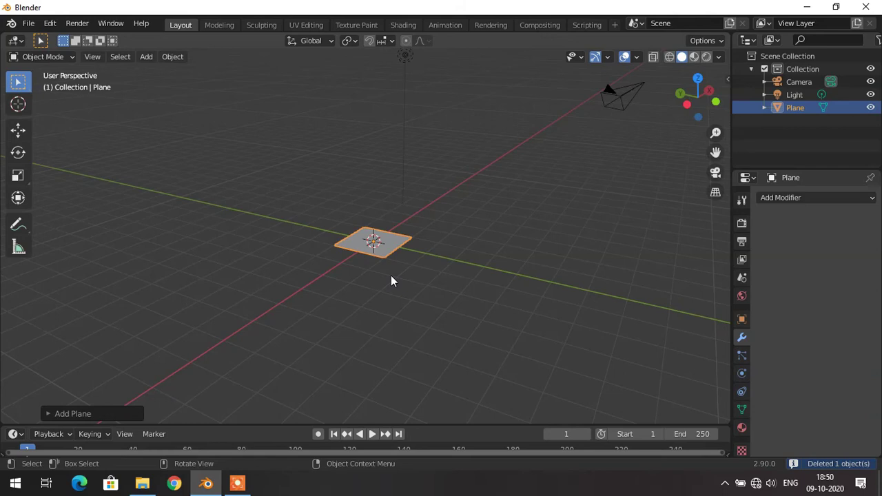
- Scale the plane up and move it above the world origin
{"action": "key", "text": "s"}
{"action": "left_click", "coordinate": [415, 285]}
{"action": "key", "text": "g"}
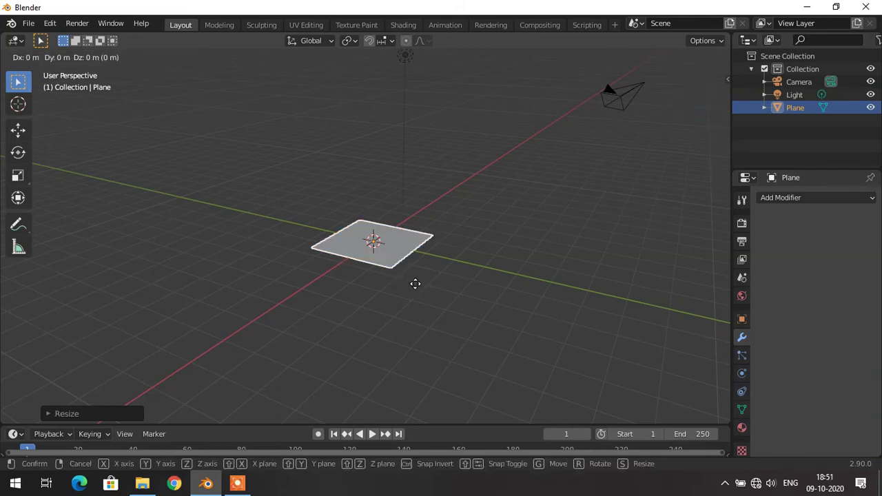
{"action": "left_click", "coordinate": [419, 205]}
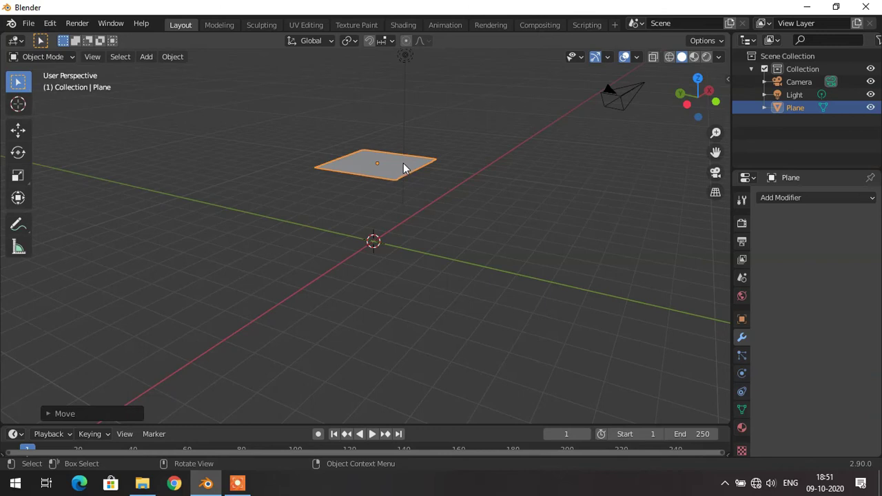
- Add a Solidify modifier to the plane and increase its Thickness
{"action": "left_click", "coordinate": [804, 198]}
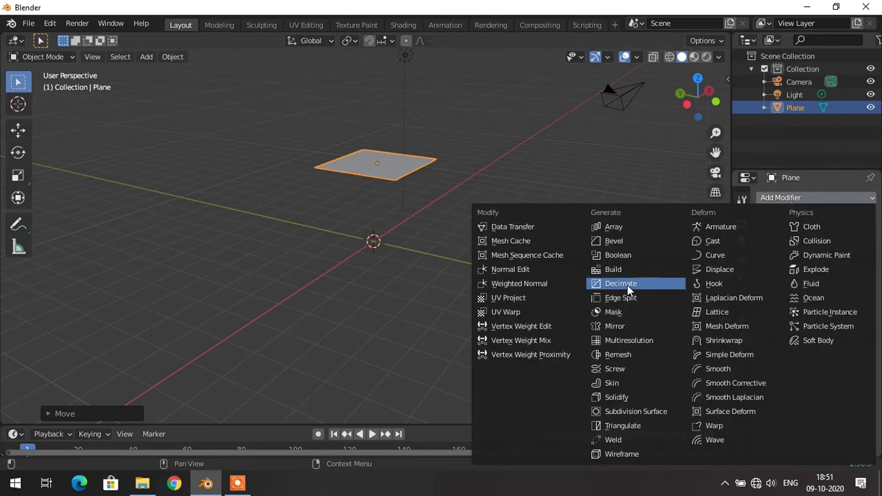
{"action": "left_click", "coordinate": [625, 398]}
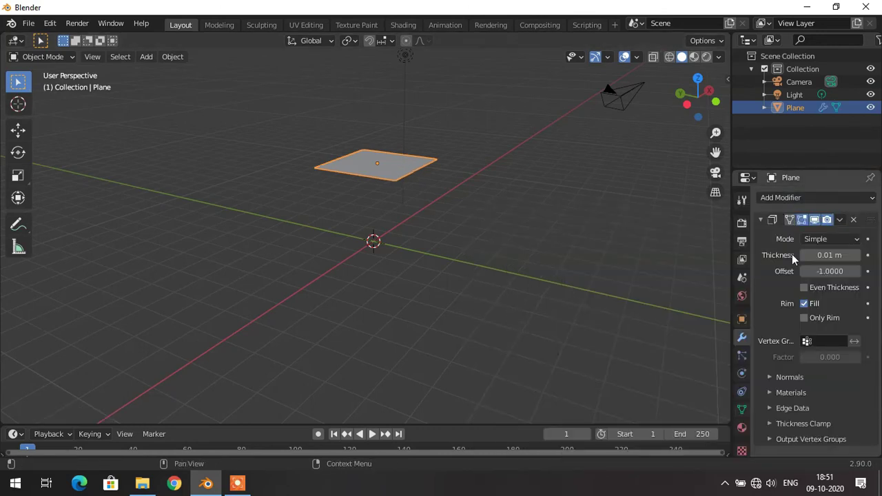
{"action": "left_click_drag", "start_coordinate": [820, 255], "coordinate": [848, 255]}
{"action": "middle_click_drag", "start_coordinate": [661, 307], "coordinate": [375, 316]}
{"action": "left_click", "coordinate": [241, 484]}
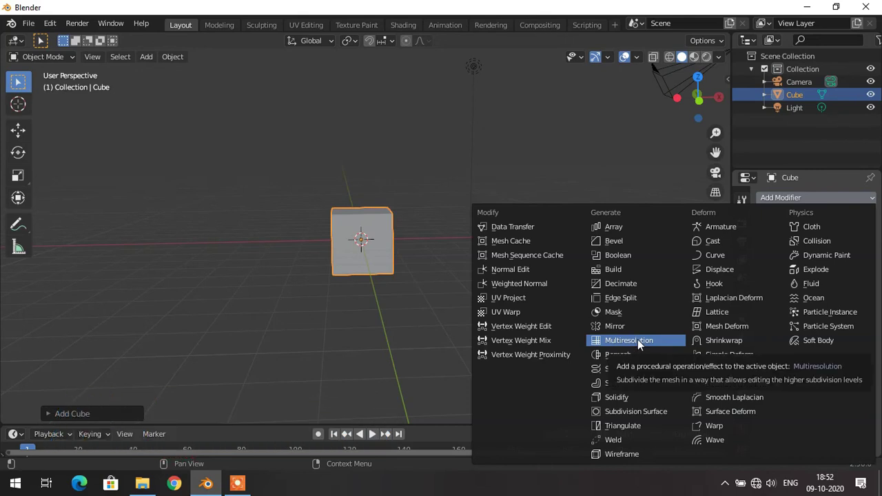
- Add a Subdivision Surface modifier to the cube and view the rounded shape up close
{"action": "left_click", "coordinate": [628, 411]}
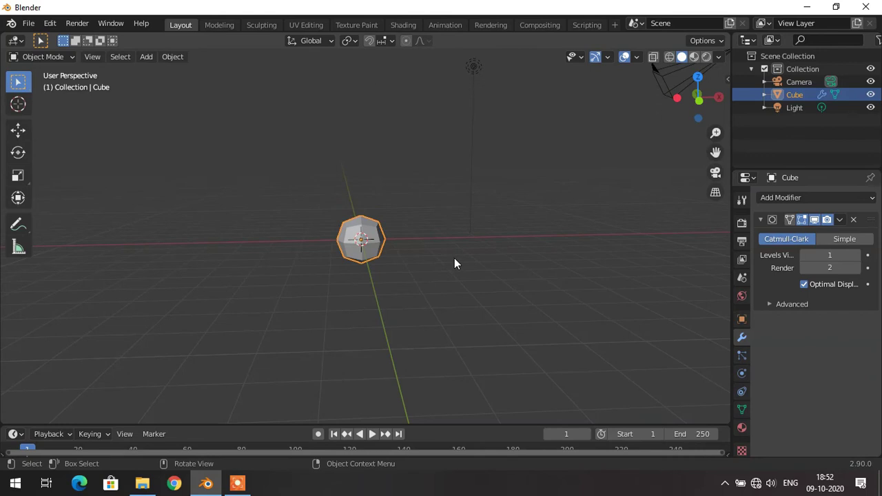
{"action": "scroll", "coordinate": [454, 258], "scroll_direction": "up", "scroll_amount": 5}
{"action": "middle_click_drag", "start_coordinate": [352, 270], "coordinate": [363, 310]}
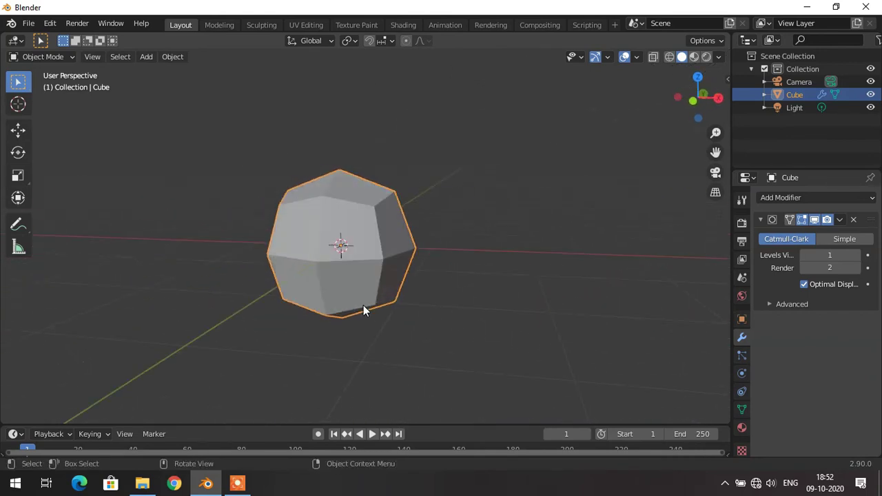
- Set the Subdivision Surface modifier's viewport levels to 3 and view the smoother shape from another angle
{"action": "mouse_move", "coordinate": [830, 255]}
{"action": "left_mouse_down"}
{"action": "mouse_move", "coordinate": [861, 255]}
{"action": "mouse_move", "coordinate": [824, 257]}
{"action": "left_mouse_up"}
{"action": "scroll", "coordinate": [432, 230], "scroll_direction": "up", "scroll_amount": 2}
{"action": "scroll", "coordinate": [432, 230], "scroll_direction": "down", "scroll_amount": 3}
{"action": "middle_click_drag", "start_coordinate": [432, 229], "coordinate": [471, 252]}
{"action": "scroll", "coordinate": [470, 248], "scroll_direction": "down", "scroll_amount": 2}
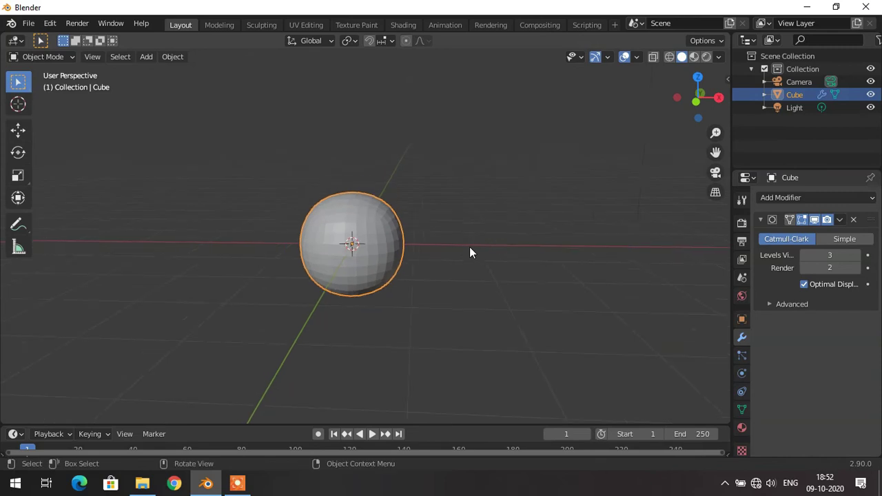
{"action": "scroll", "coordinate": [470, 248], "scroll_direction": "up", "scroll_amount": 1}
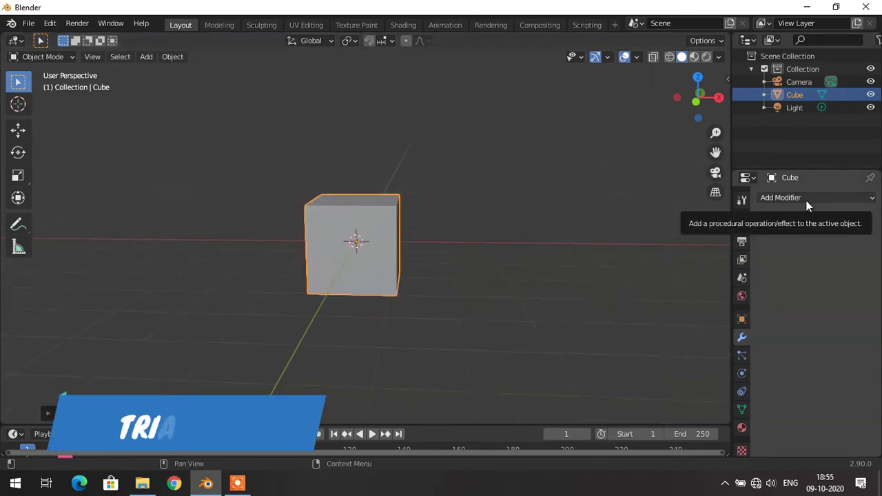
- Inspect the cube's original quad faces up close in Edit Mode and return to Object Mode
{"action": "left_click", "coordinate": [806, 198]}
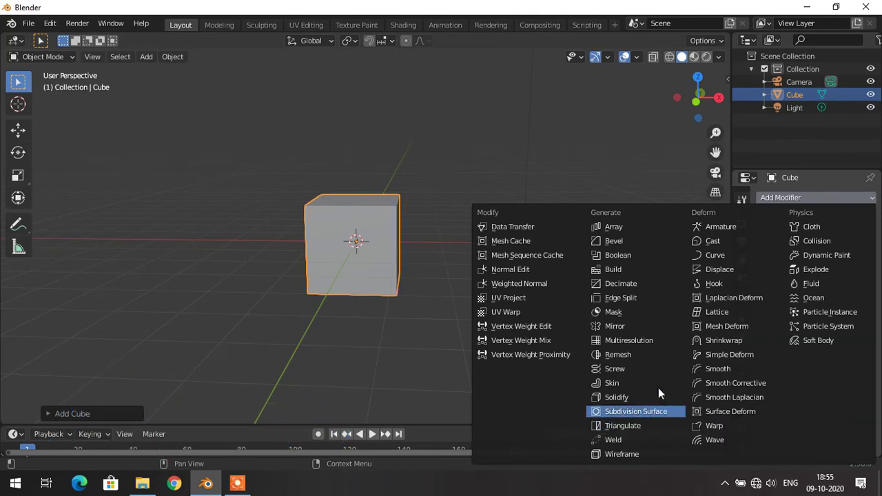
{"action": "left_click", "coordinate": [427, 346]}
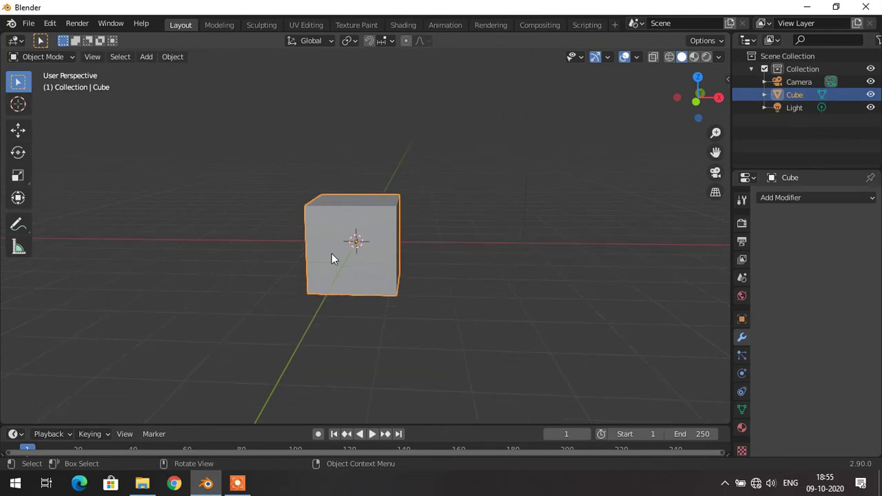
{"action": "key", "text": "Tab"}
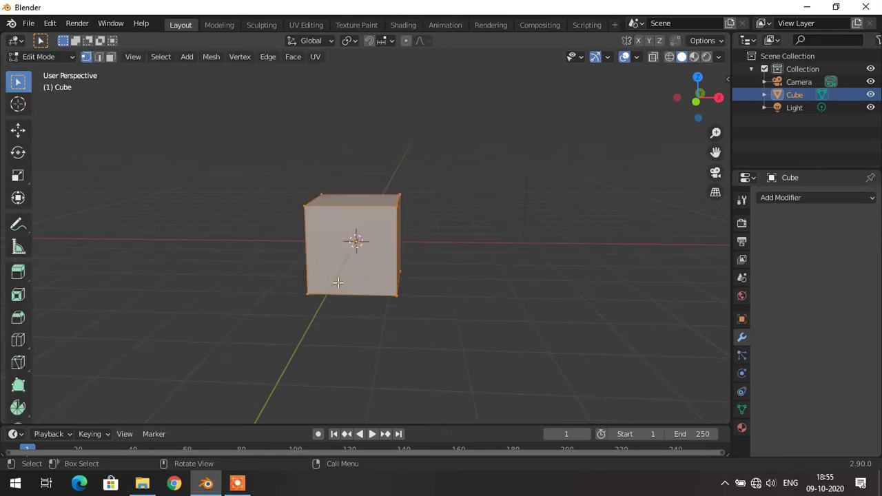
{"action": "scroll", "coordinate": [342, 276], "scroll_direction": "up", "scroll_amount": 3}
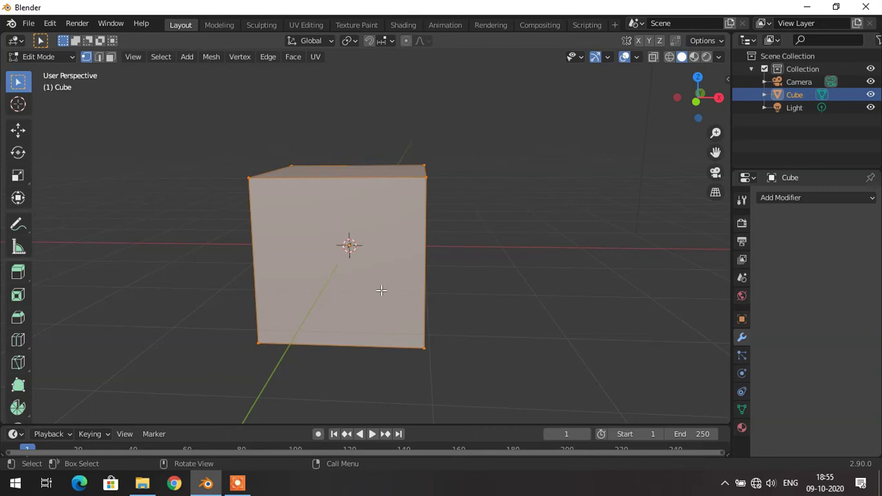
{"action": "key", "text": "Tab"}
- Add a Triangulate modifier to the cube and apply it
{"action": "left_click", "coordinate": [809, 197]}
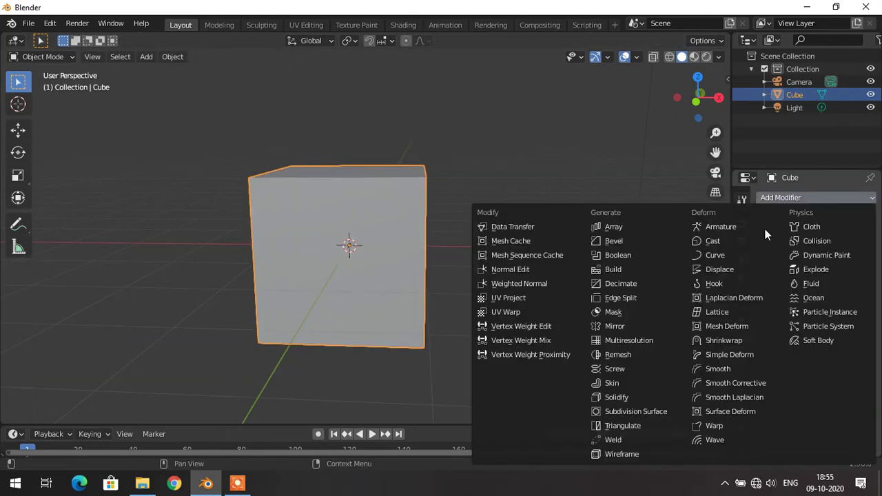
{"action": "left_click", "coordinate": [623, 425]}
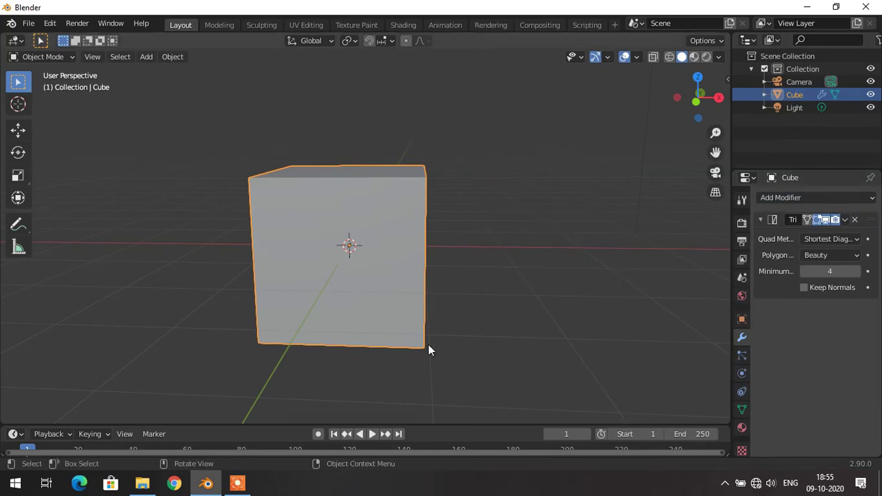
{"action": "scroll", "coordinate": [474, 332], "scroll_direction": "down", "scroll_amount": 3}
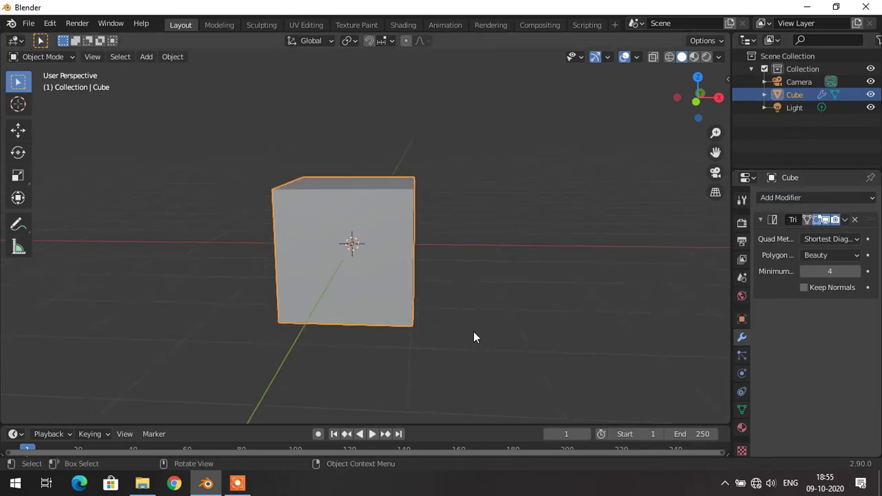
{"action": "left_click", "coordinate": [839, 220]}
{"action": "left_click", "coordinate": [803, 233]}
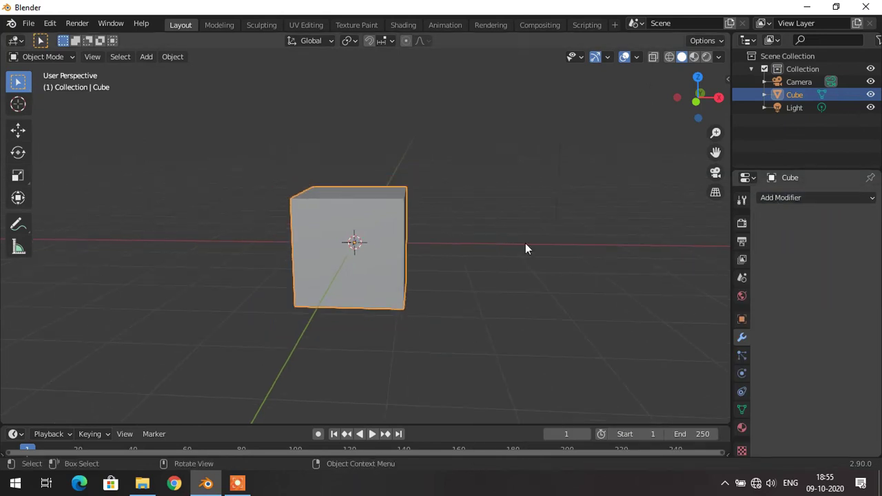
- Switch the cube to Edit Mode and examine its triangulated faces up close and from another side
{"action": "left_click", "coordinate": [55, 61]}
{"action": "left_click", "coordinate": [51, 87]}
{"action": "scroll", "coordinate": [371, 278], "scroll_direction": "up", "scroll_amount": 7}
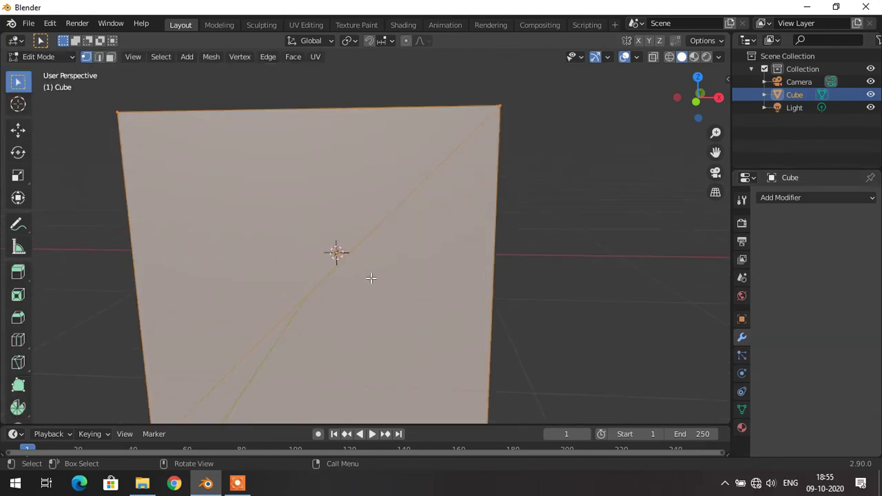
{"action": "scroll", "coordinate": [207, 343], "scroll_direction": "down", "scroll_amount": 4}
{"action": "middle_click_drag", "start_coordinate": [634, 264], "coordinate": [241, 282]}
{"action": "left_click", "coordinate": [816, 198]}
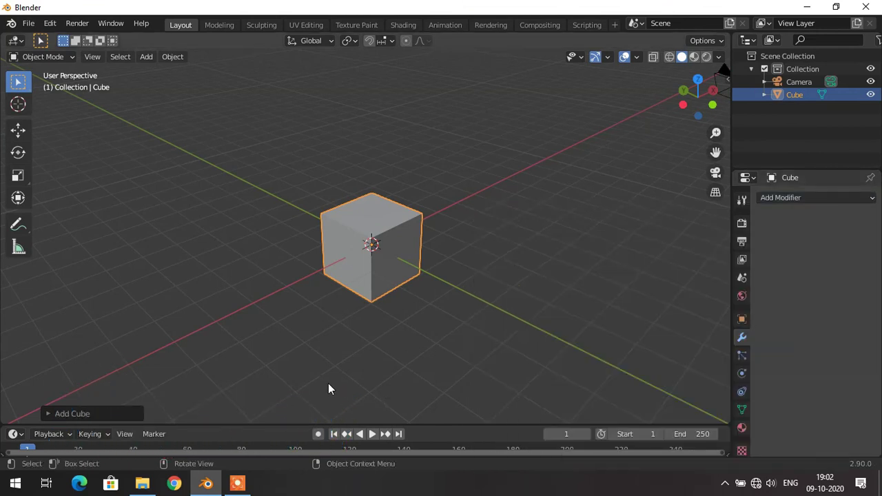
- Try duplicating the cube with the copy overlapping the original slightly higher up, and undo the duplication
{"action": "scroll", "coordinate": [328, 389], "scroll_direction": "down", "scroll_amount": 1}
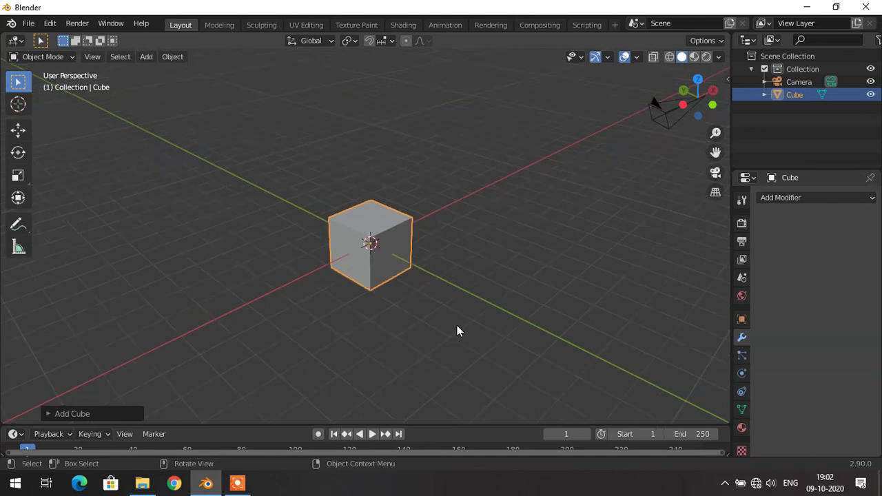
{"action": "scroll", "coordinate": [444, 303], "scroll_direction": "up", "scroll_amount": 3}
{"action": "key", "text": "shift"}
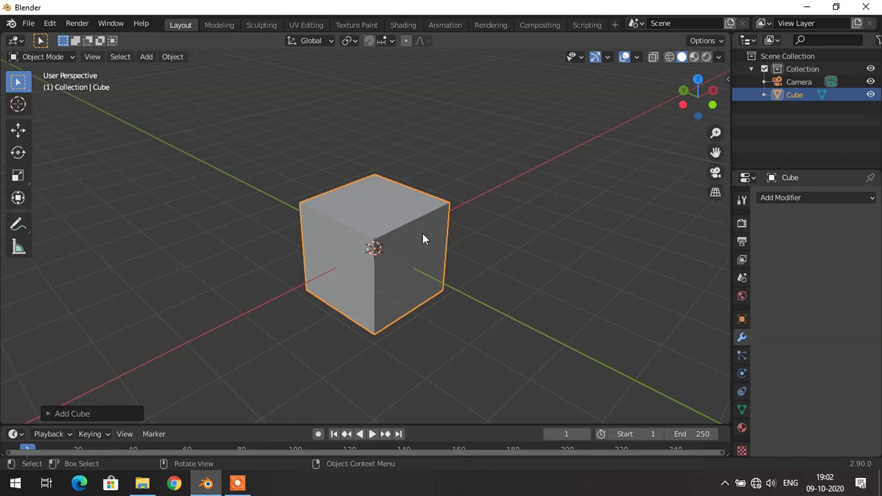
{"action": "key", "text": "shift+d"}
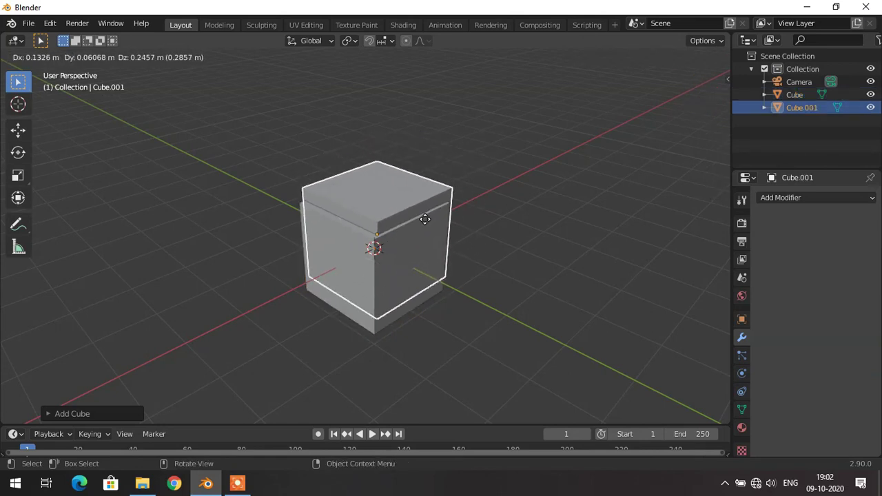
{"action": "left_click", "coordinate": [403, 237]}
{"action": "scroll", "coordinate": [407, 251], "scroll_direction": "down", "scroll_amount": 3}
{"action": "scroll", "coordinate": [408, 251], "scroll_direction": "up", "scroll_amount": 4}
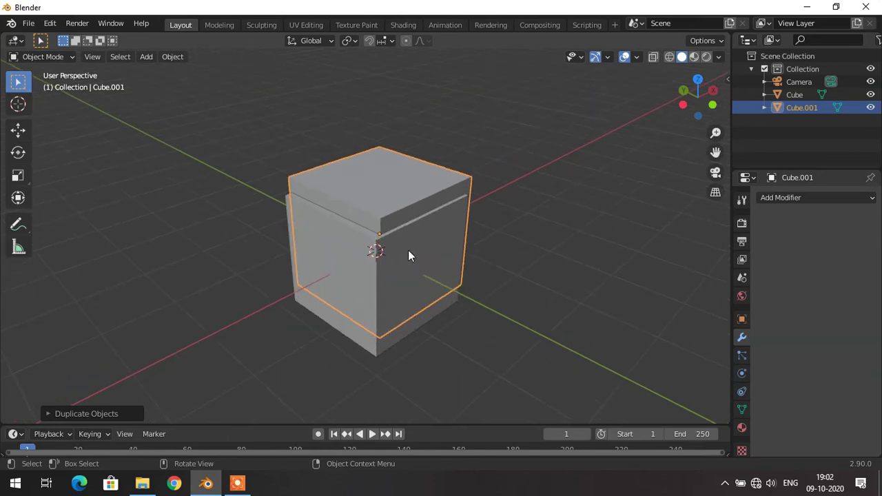
{"action": "key", "text": "ctrl+z"}
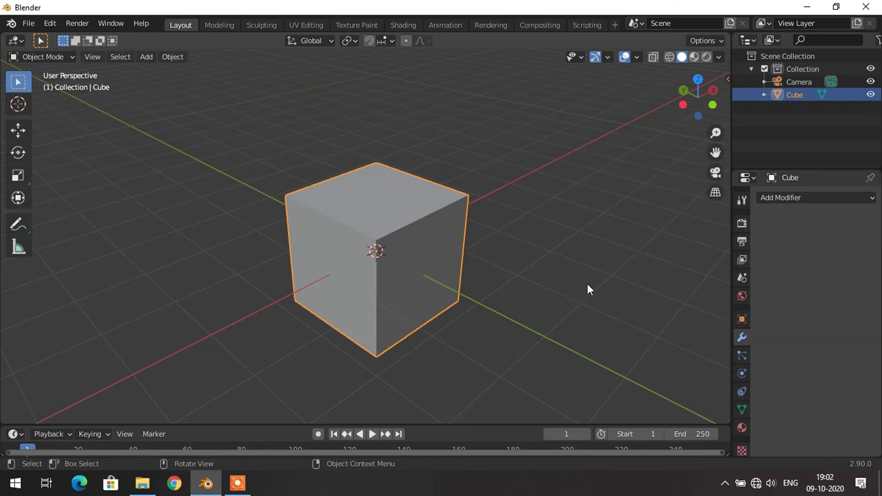
- Add a Weld modifier to the cube and open the modifier's options
{"action": "left_click", "coordinate": [826, 198]}
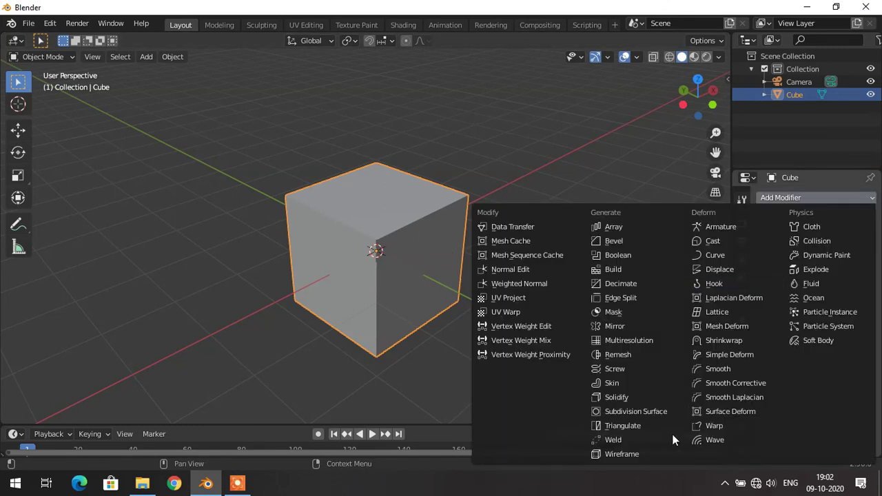
{"action": "left_click", "coordinate": [648, 441]}
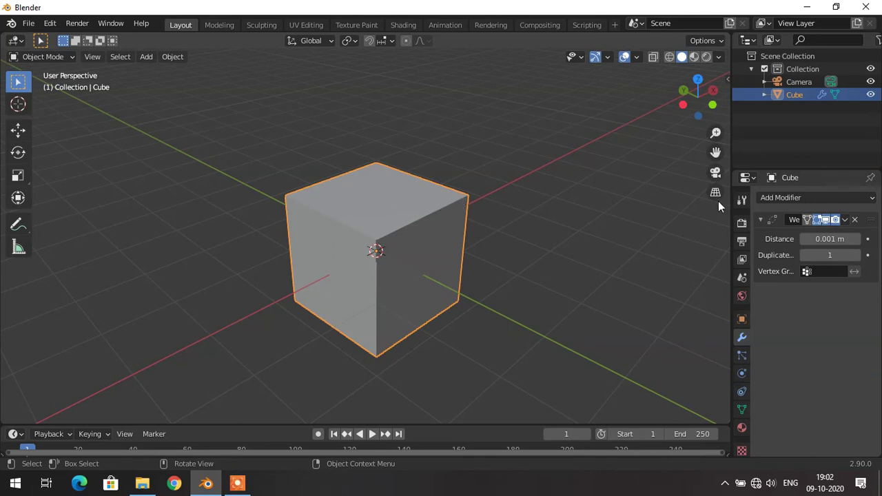
{"action": "left_click", "coordinate": [844, 219]}
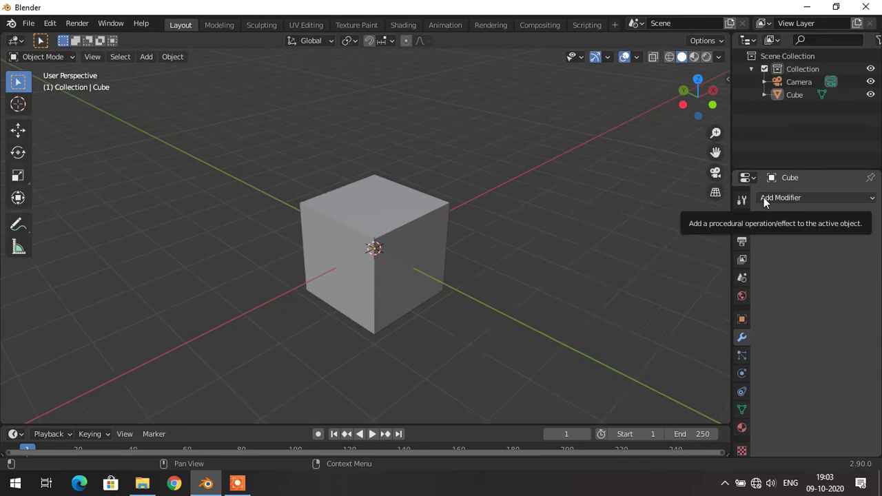
- Select the cube, add a Wireframe modifier to it and view the resulting frame from a lower angle
{"action": "left_click", "coordinate": [763, 197]}
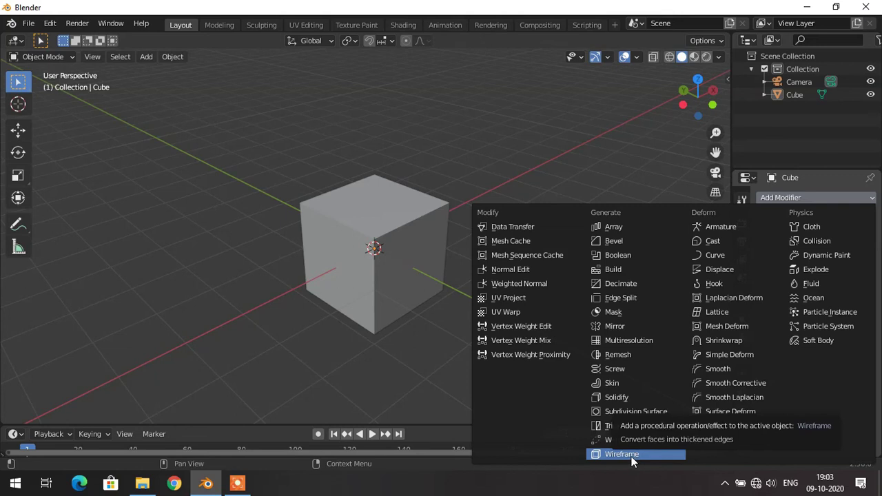
{"action": "left_click", "coordinate": [326, 267]}
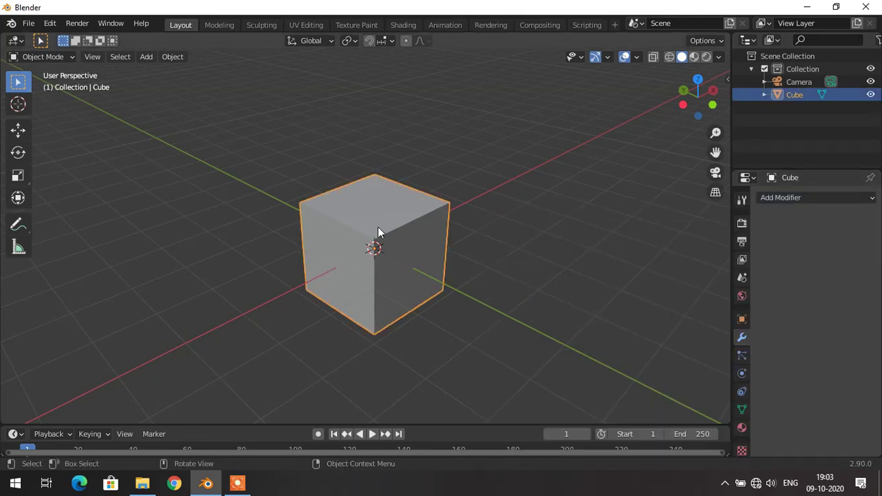
{"action": "left_click", "coordinate": [778, 197]}
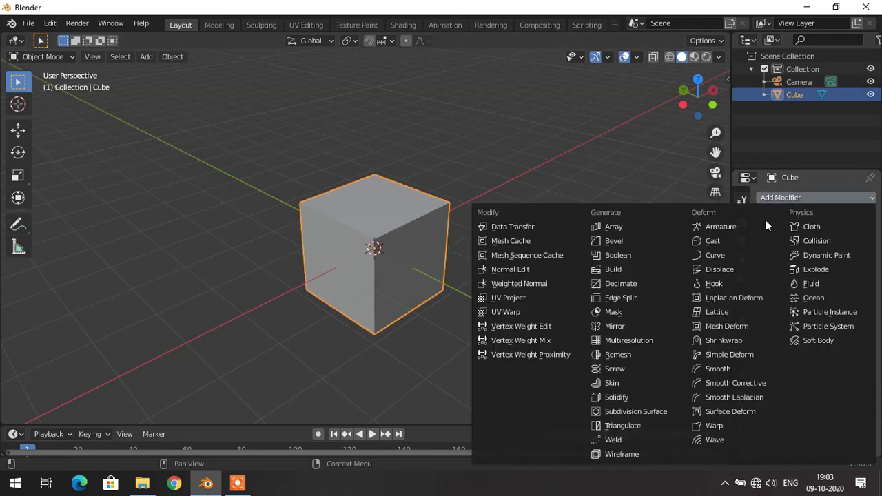
{"action": "left_click", "coordinate": [639, 454]}
{"action": "scroll", "coordinate": [428, 315], "scroll_direction": "down", "scroll_amount": 1}
{"action": "scroll", "coordinate": [428, 314], "scroll_direction": "up", "scroll_amount": 2}
{"action": "middle_click_drag", "start_coordinate": [429, 313], "coordinate": [430, 281]}
{"action": "scroll", "coordinate": [431, 281], "scroll_direction": "up", "scroll_amount": 2}
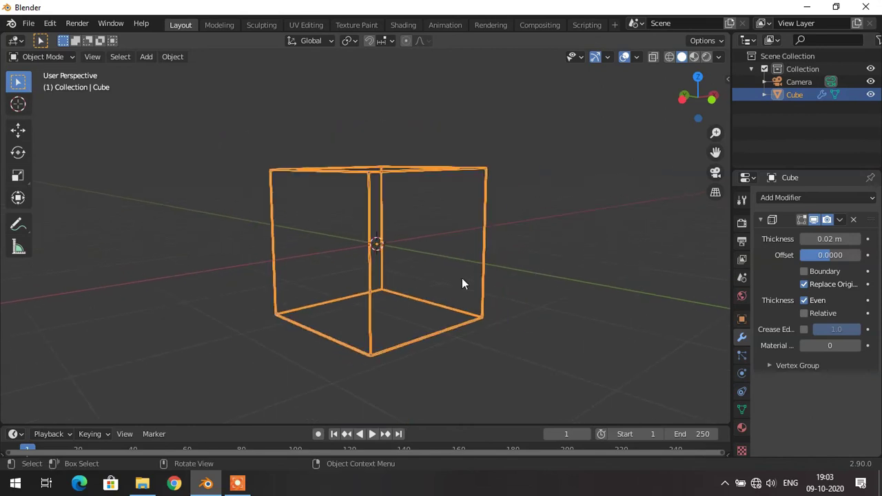
- Increase the Wireframe modifier's Thickness to 0.086 m and view the thicker frame from several angles
{"action": "left_click_drag", "start_coordinate": [829, 239], "coordinate": [875, 238]}
{"action": "middle_click_drag", "start_coordinate": [525, 249], "coordinate": [510, 300]}
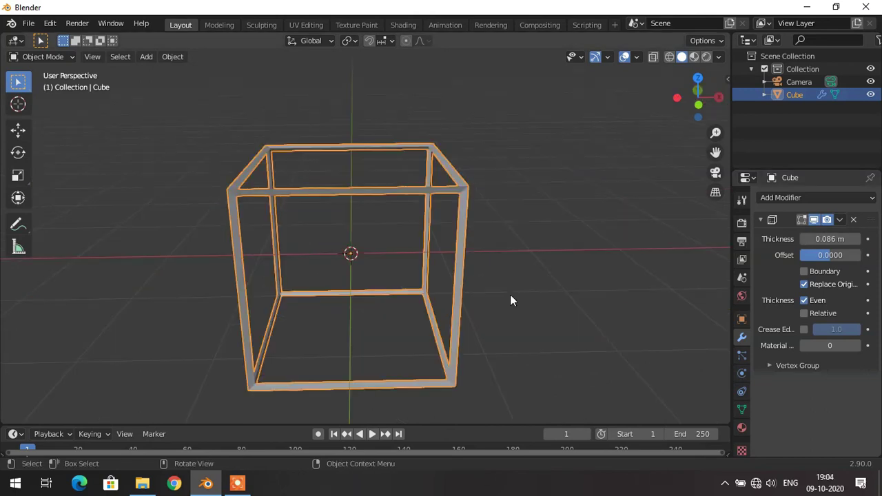
{"action": "middle_click_drag", "start_coordinate": [499, 348], "coordinate": [545, 287]}
{"action": "key", "text": "KP_2"}
{"action": "key", "text": "KP_2"}
{"action": "scroll", "coordinate": [545, 287], "scroll_direction": "up", "scroll_amount": 3}
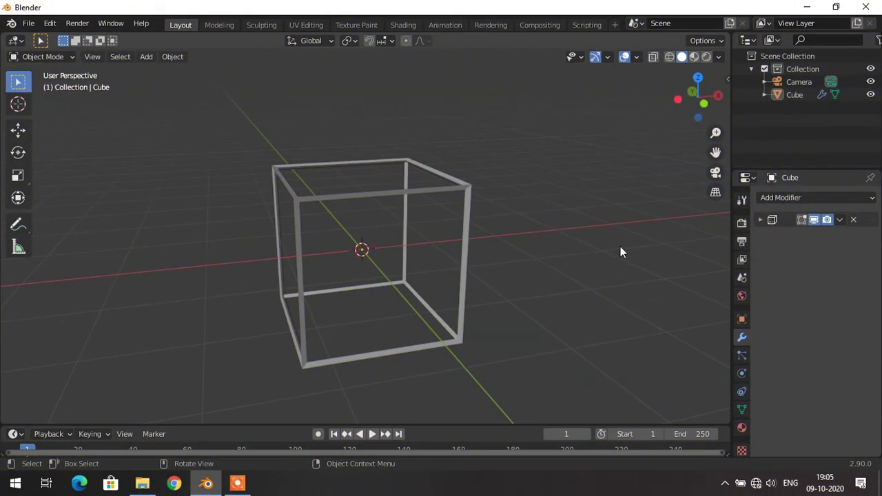
{"action": "left_click", "coordinate": [827, 198]}
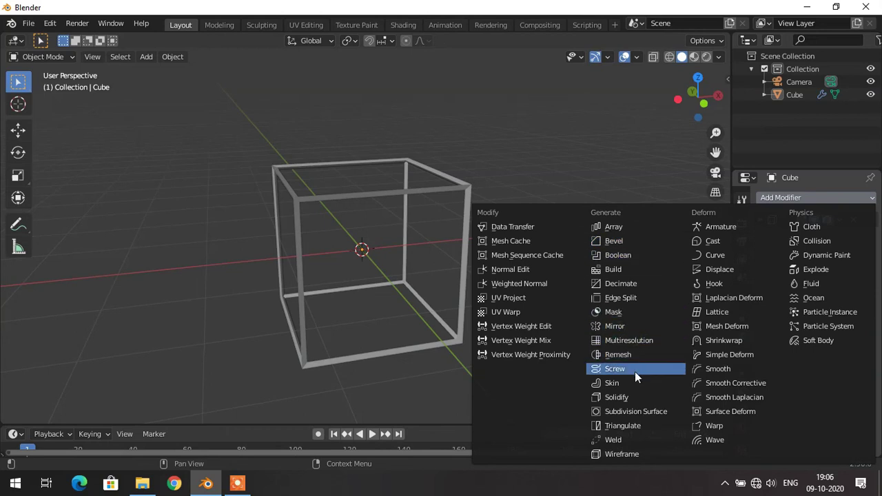
{"action": "left_click", "coordinate": [658, 412]}
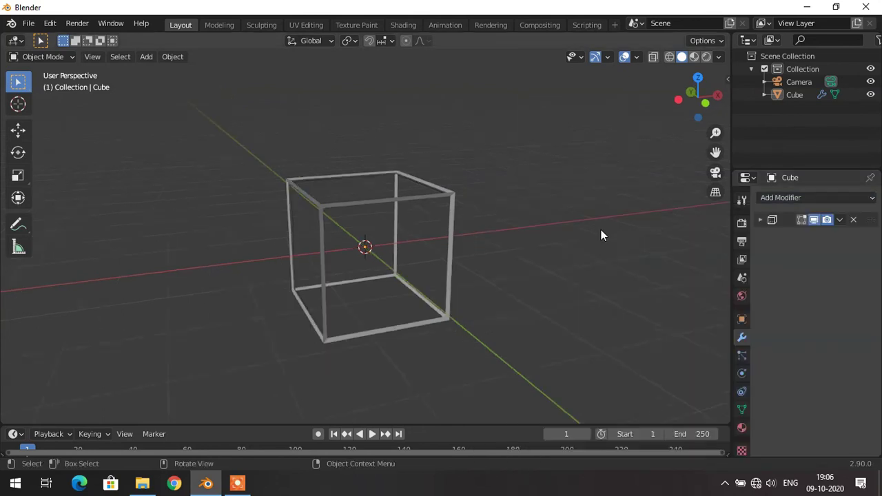